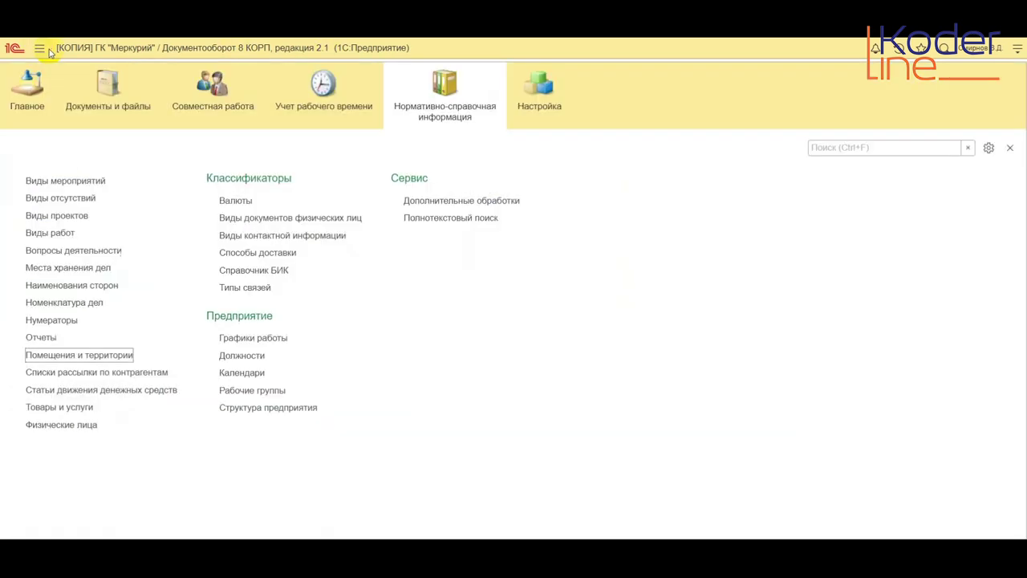
Open the event "Совещание по проекту реконструкции холодного склада" from all events and view what can be created based on it.
left_click(42, 49)
left_click(196, 108)
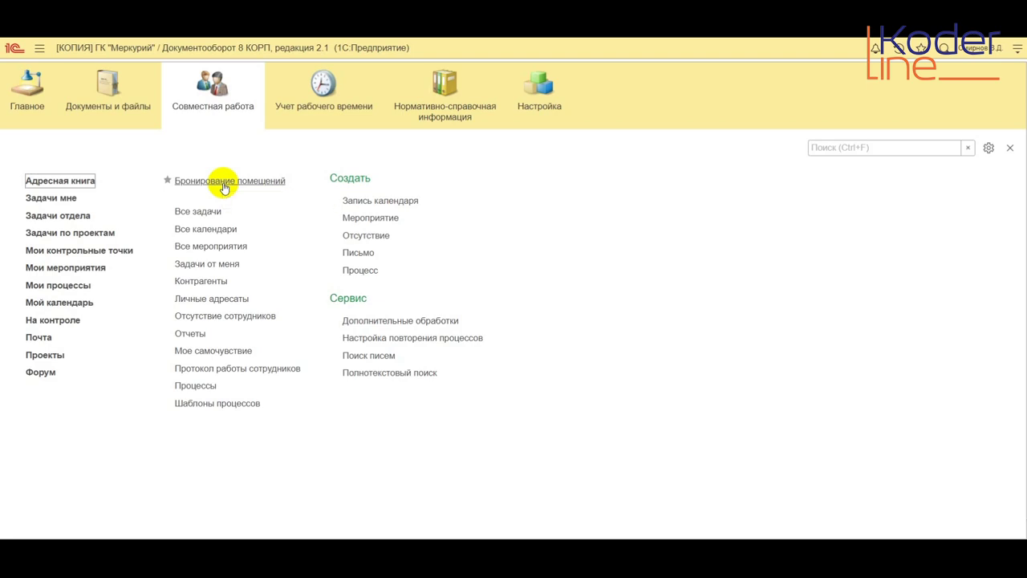
left_click(215, 249)
left_click(143, 326)
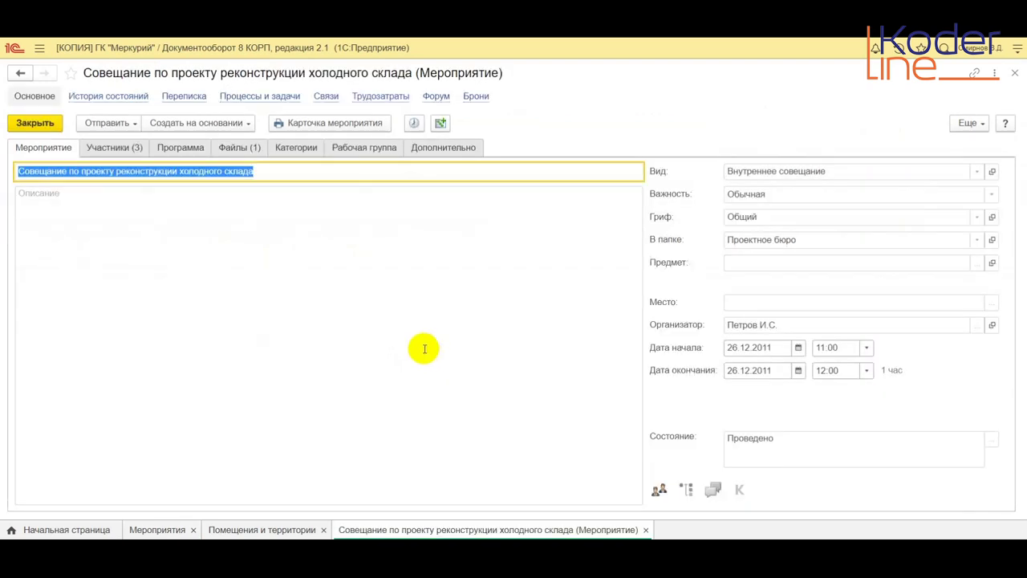
left_click(205, 125)
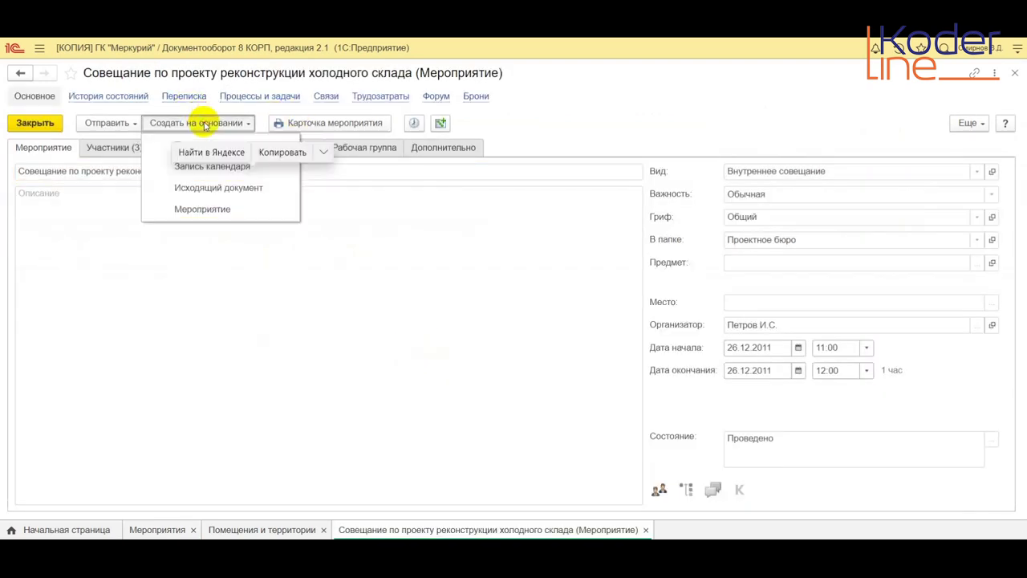
left_click(212, 125)
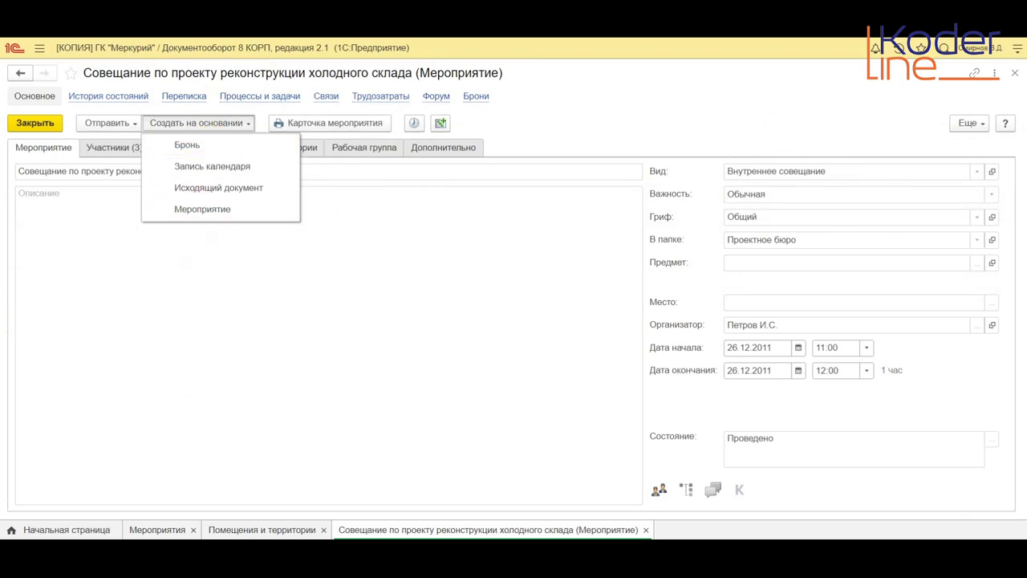
left_click(454, 237)
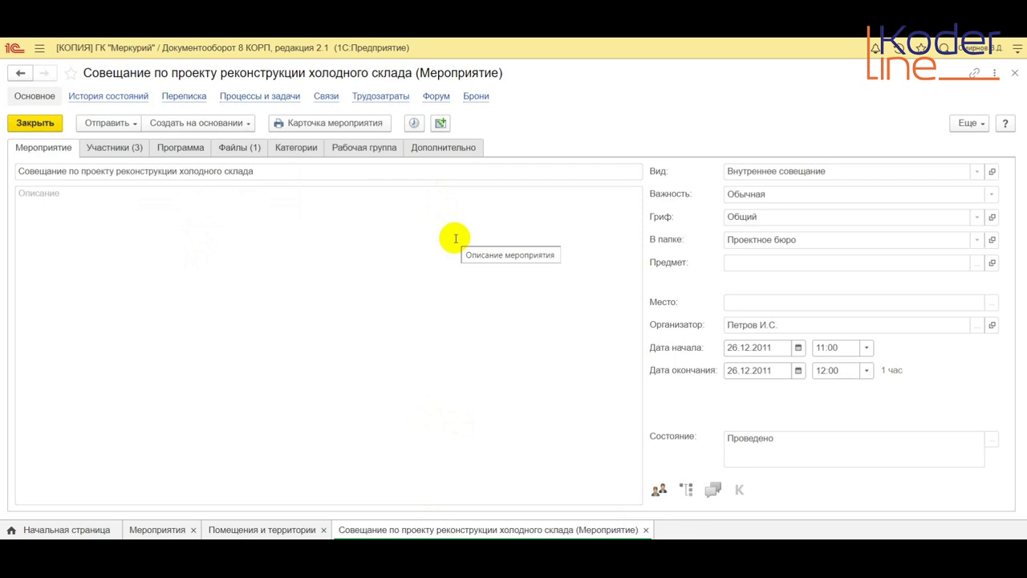
Open the "Помещения и территории" directory and expand Этаж 1 and Этаж 2 to view their rooms.
left_click(39, 47)
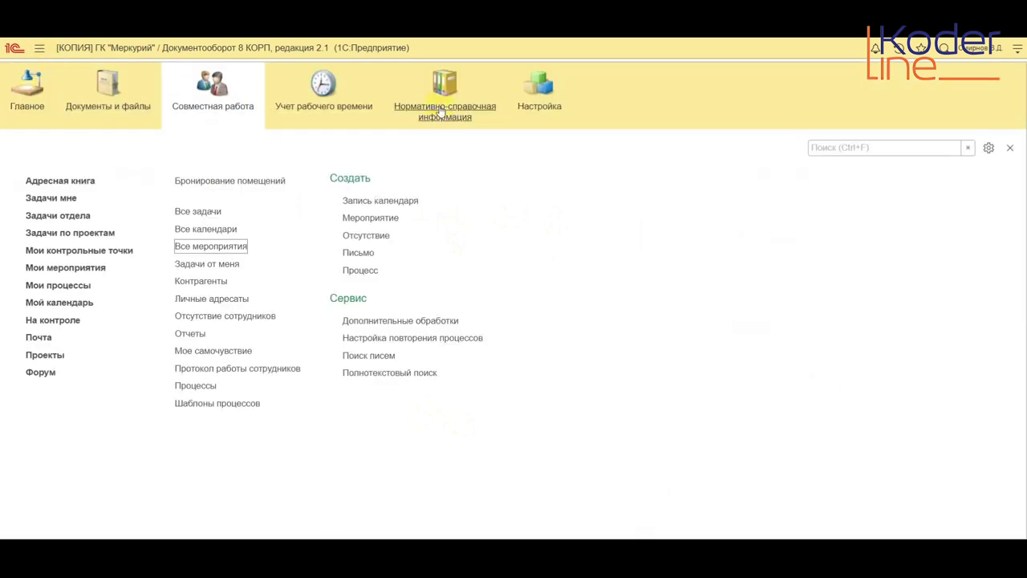
left_click(441, 113)
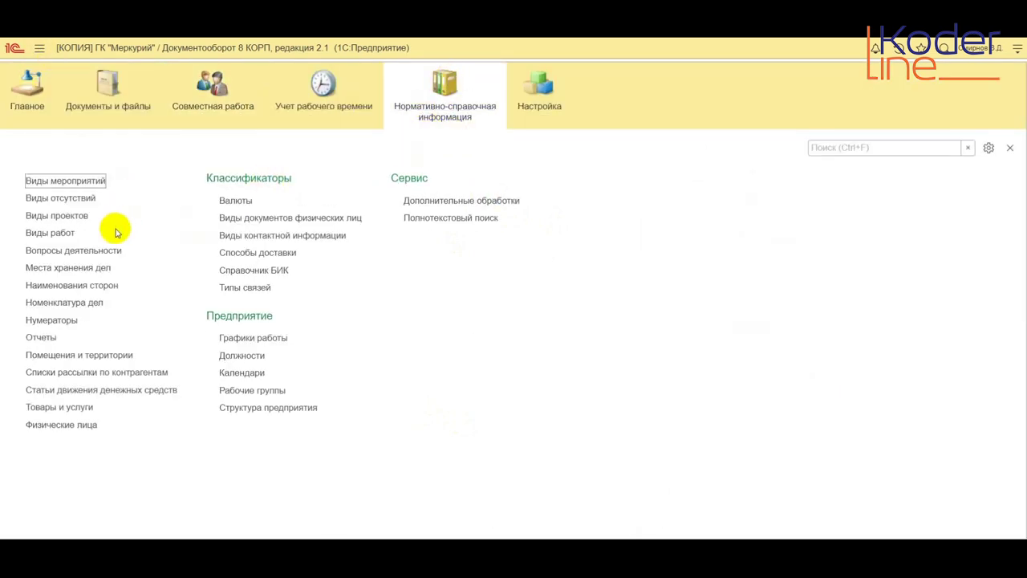
left_click(84, 354)
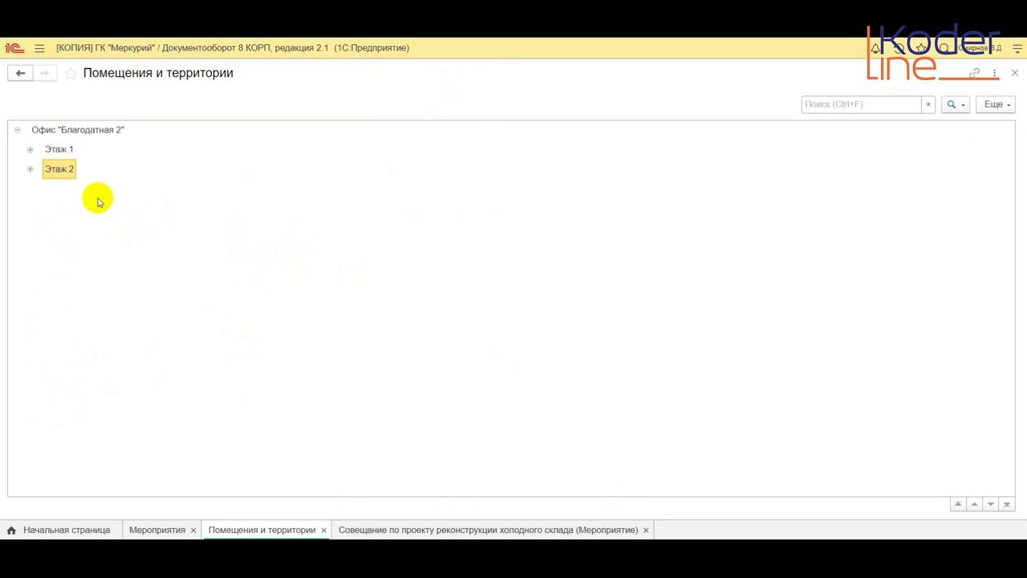
left_click(29, 168)
left_click(30, 149)
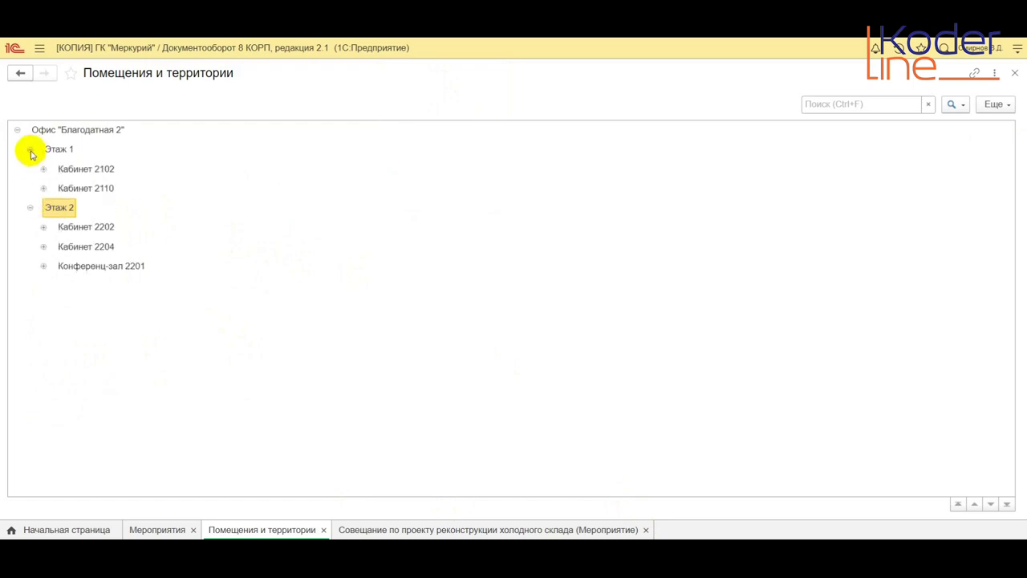
Review the floor plan and booking settings of Кабинет 2102, postponing the Internet support login, and close its card.
double_click(93, 170)
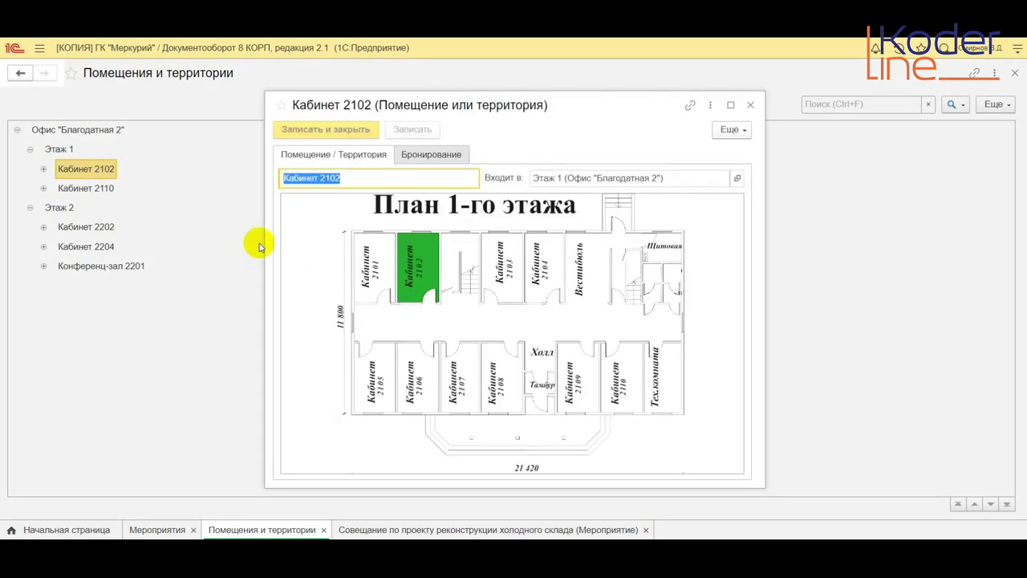
left_click(407, 265)
left_click(418, 155)
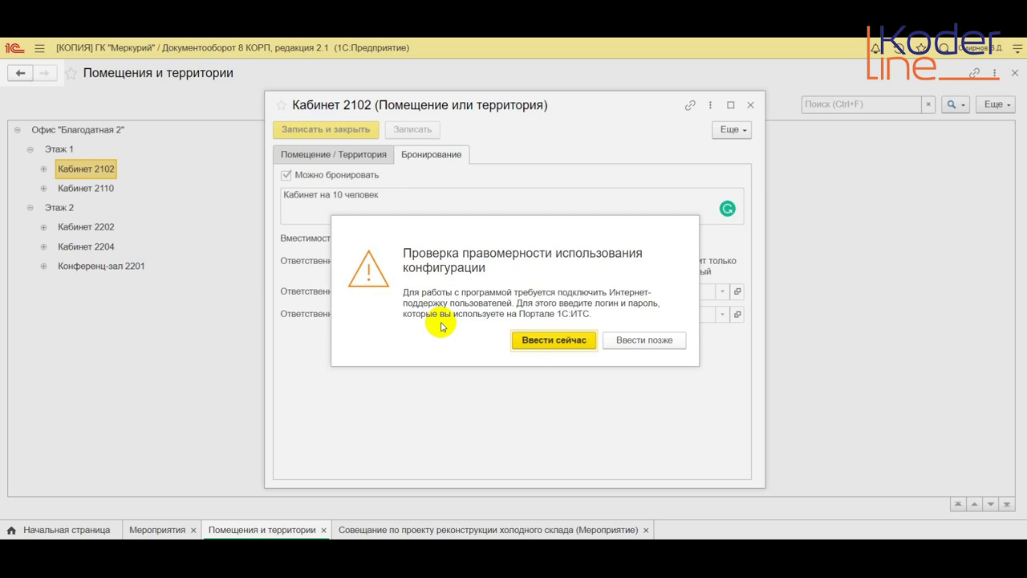
left_click(656, 339)
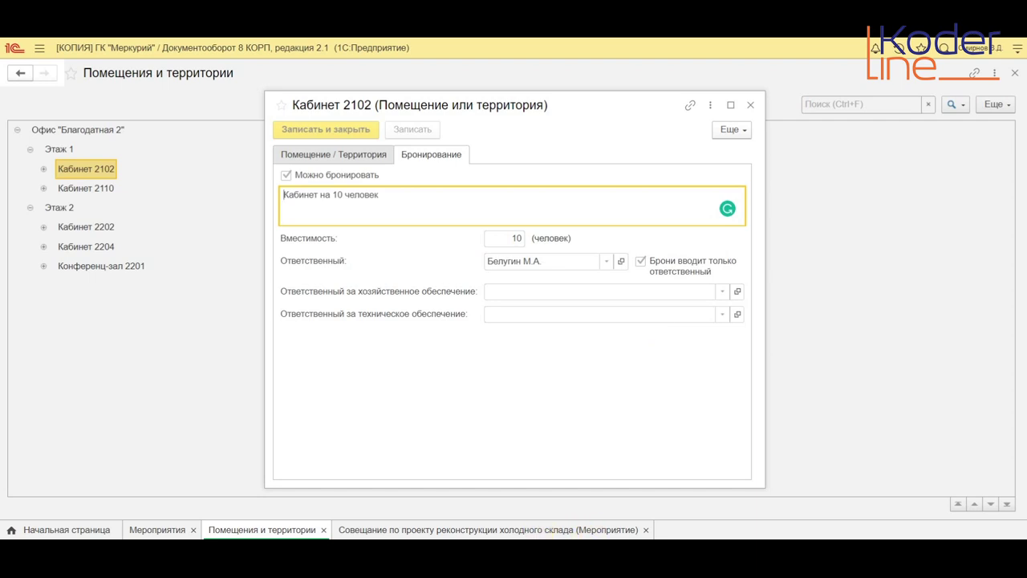
left_click(750, 105)
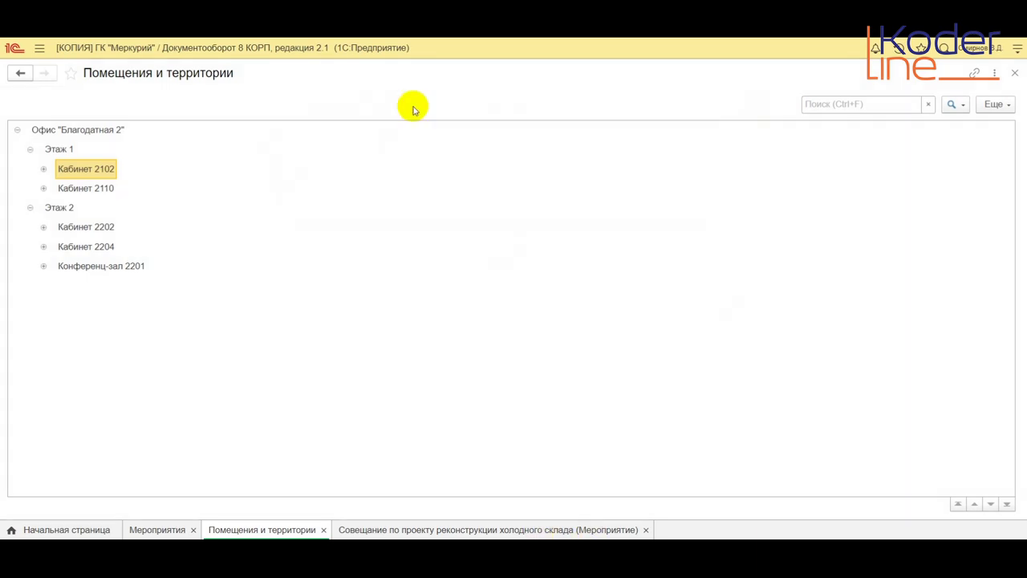
Review the floor plan and booking settings of Этаж 1, and close its card.
left_click(58, 149)
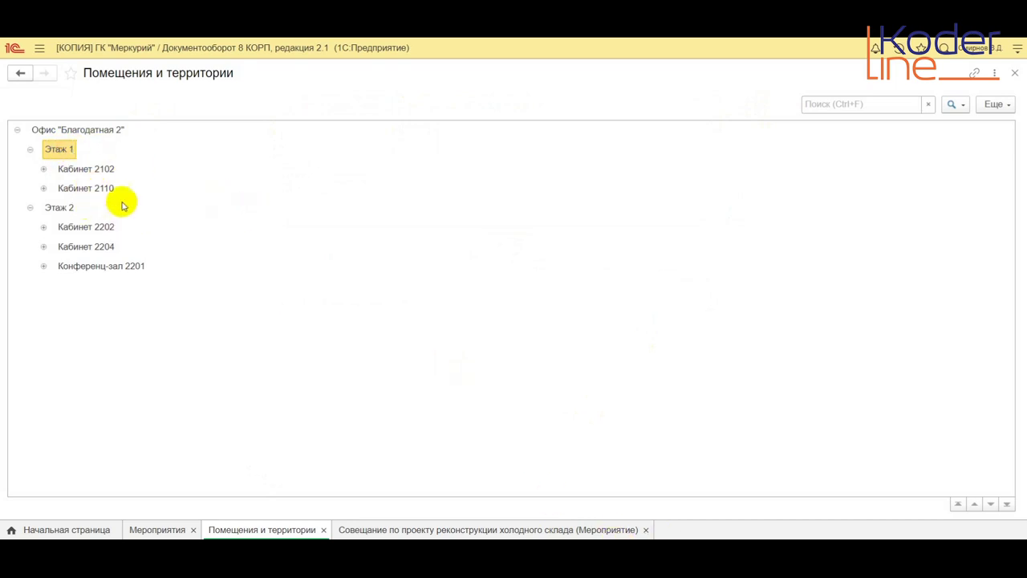
double_click(64, 149)
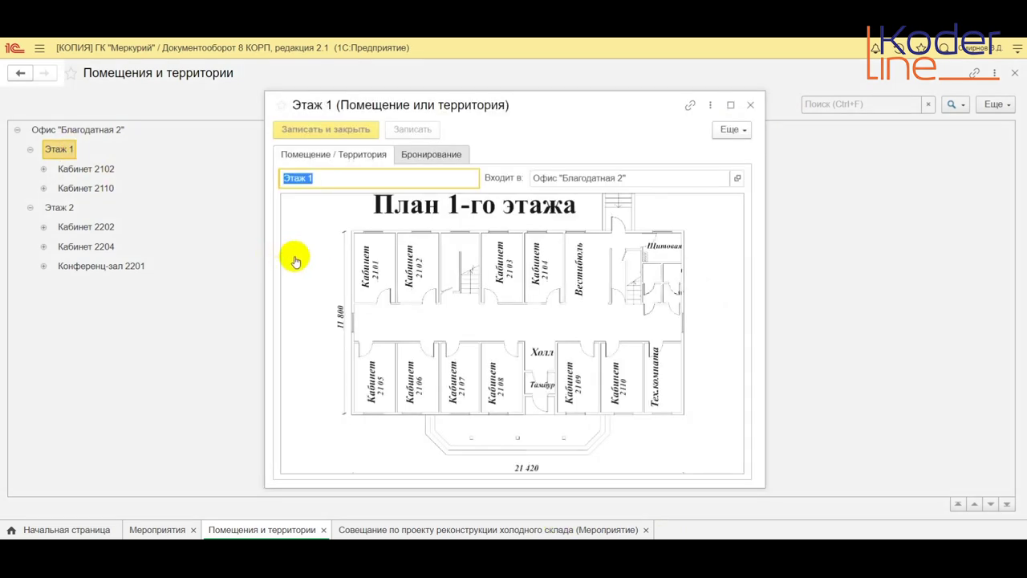
left_click(413, 156)
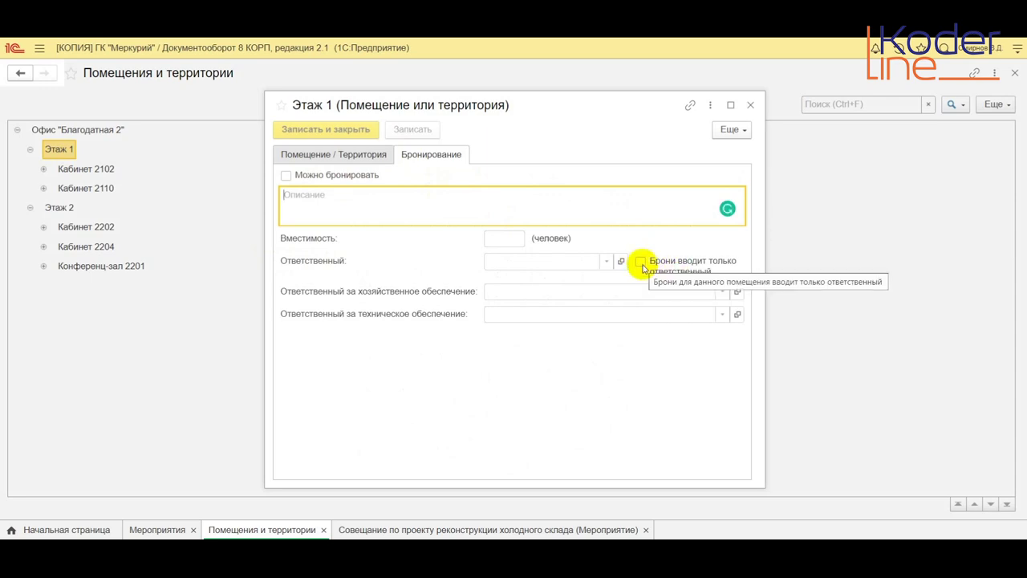
left_click(750, 107)
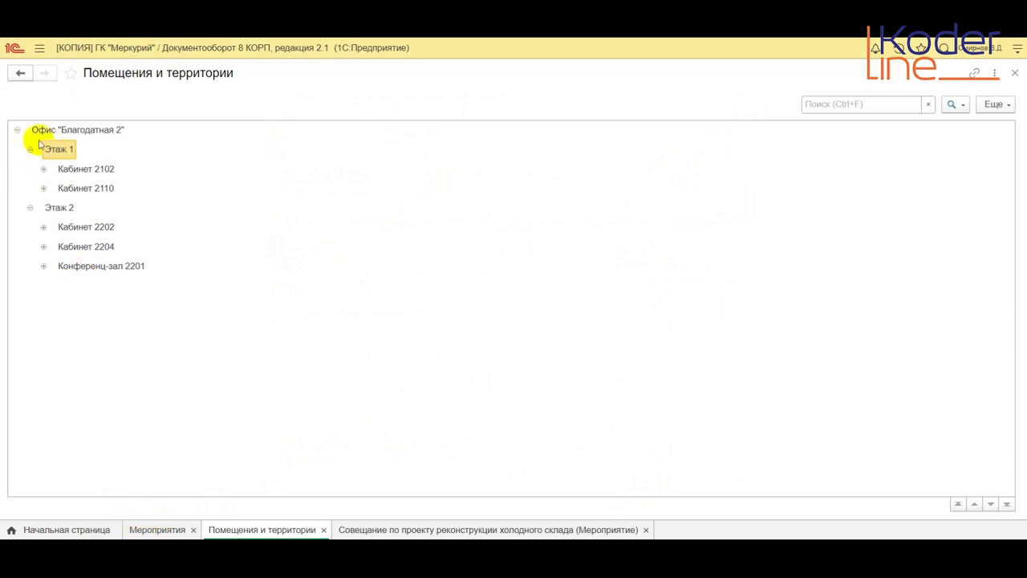
Open the room booking schedule and show it for 9 September 2021.
left_click(36, 49)
left_click(218, 100)
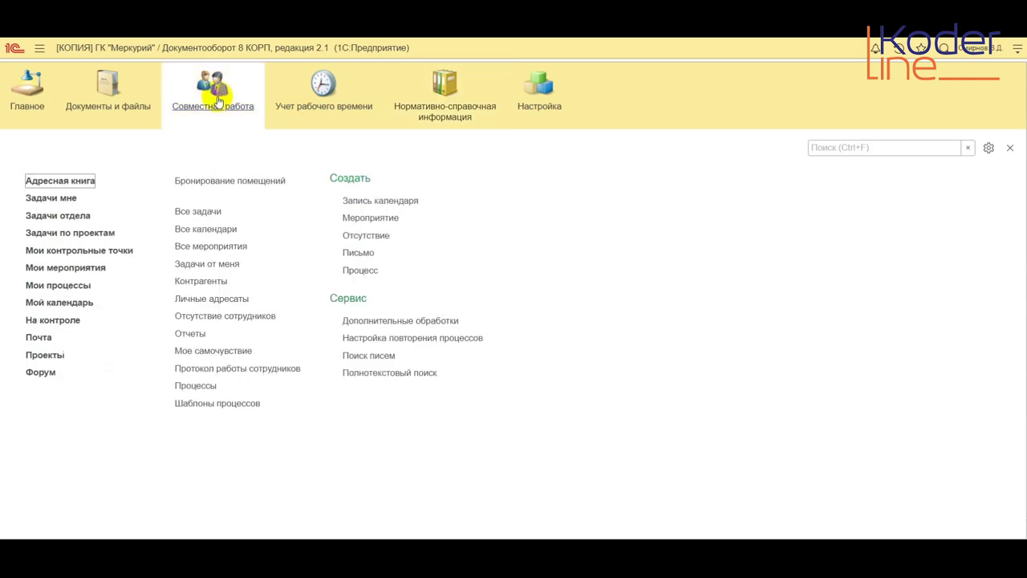
left_click(231, 181)
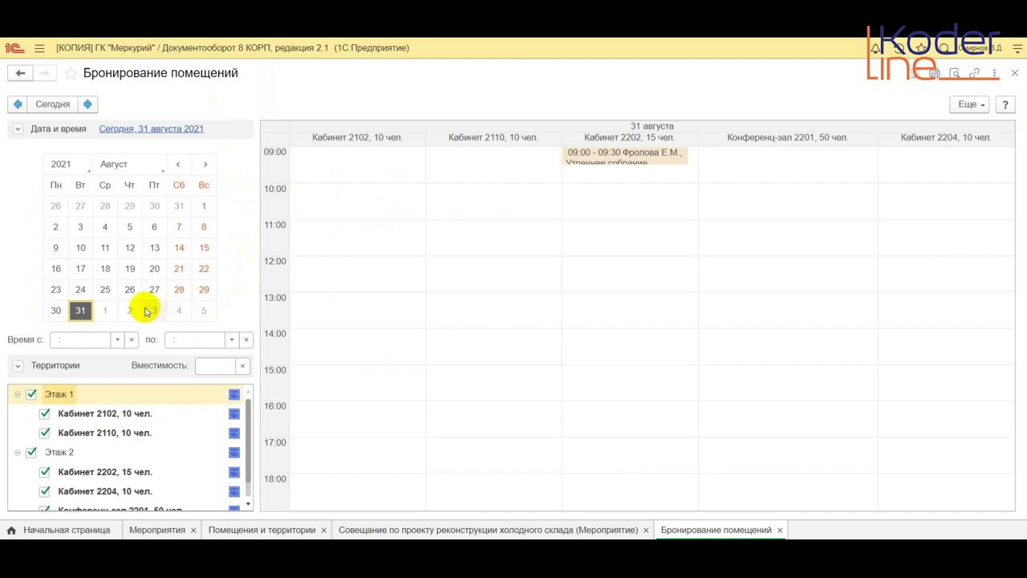
left_click(205, 164)
left_click(132, 228)
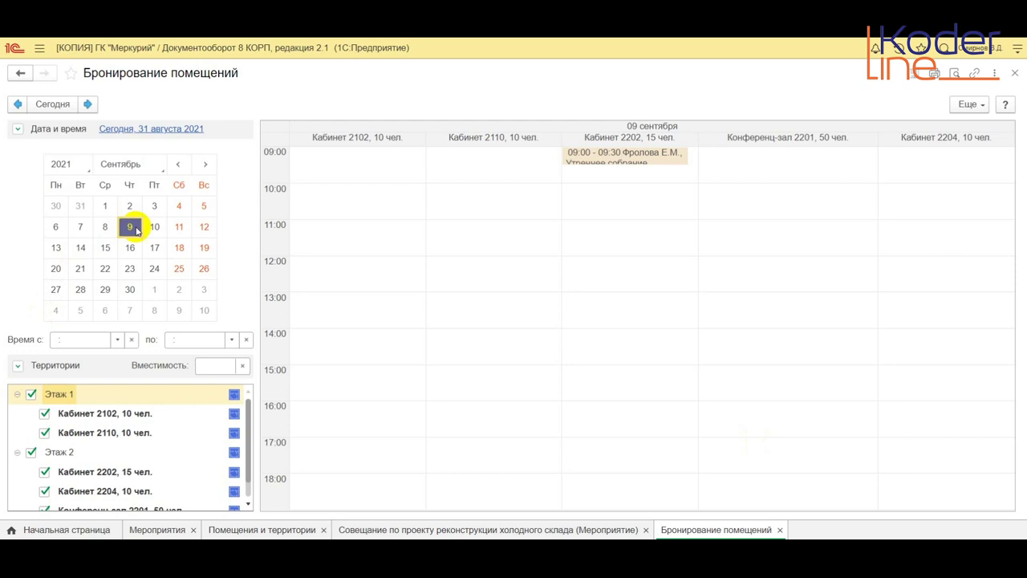
Limit the schedule to Конференц-зал 2201 by excluding rooms 2102, 2110, 2202 and 2204.
left_click(44, 413)
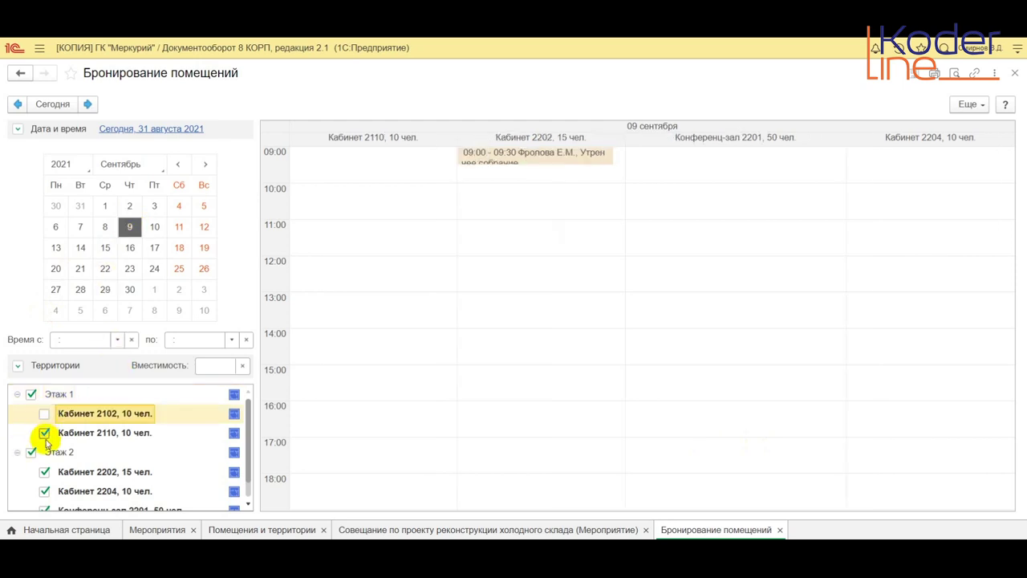
left_click(44, 432)
left_click(45, 471)
left_click(44, 491)
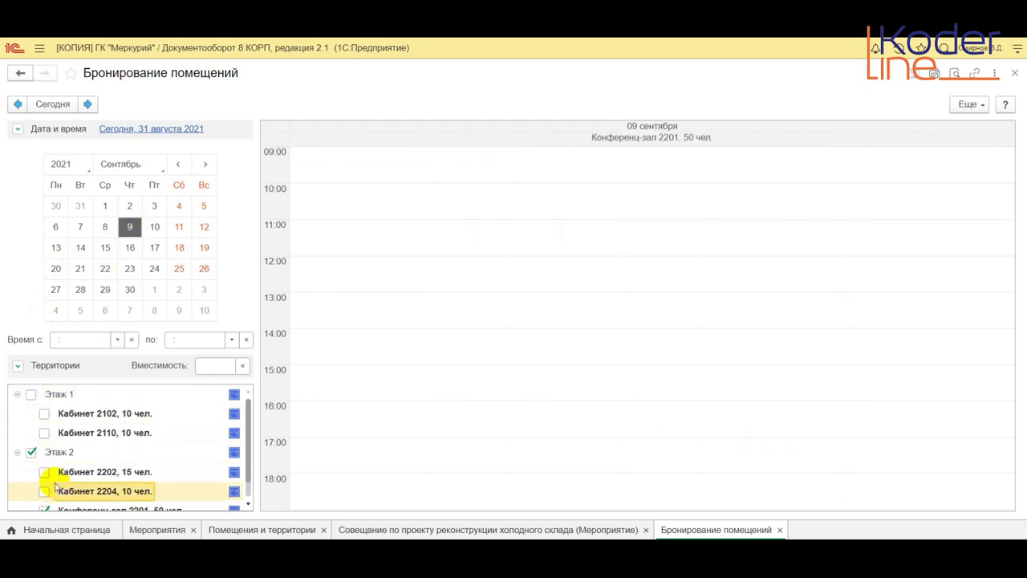
scroll(55, 487, "down", 1)
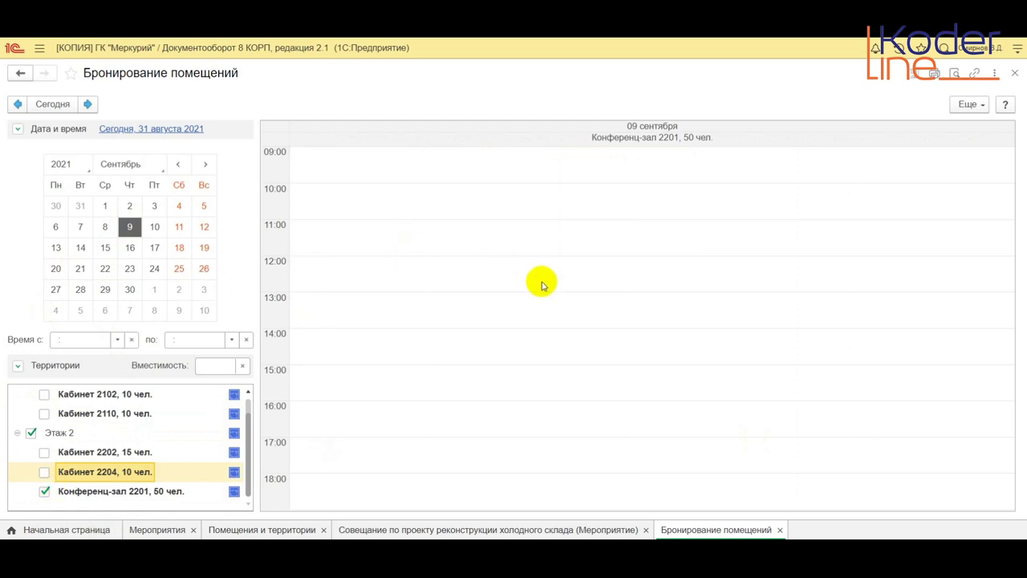
Start a booking of Конференц-зал 2201 on 09.09.2021 from 17:00 to 20:00 for 30 people.
left_click(413, 453)
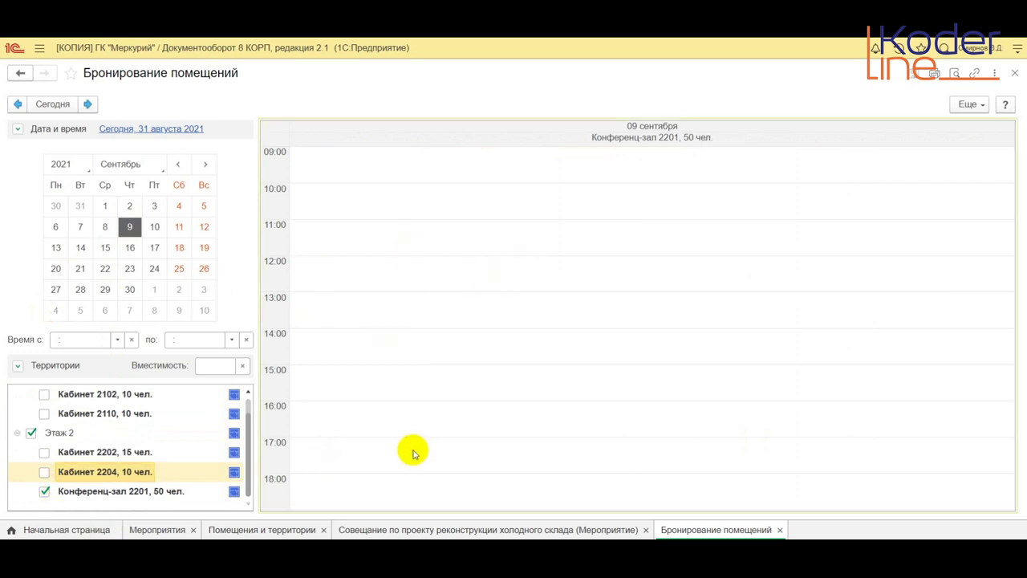
double_click(413, 453)
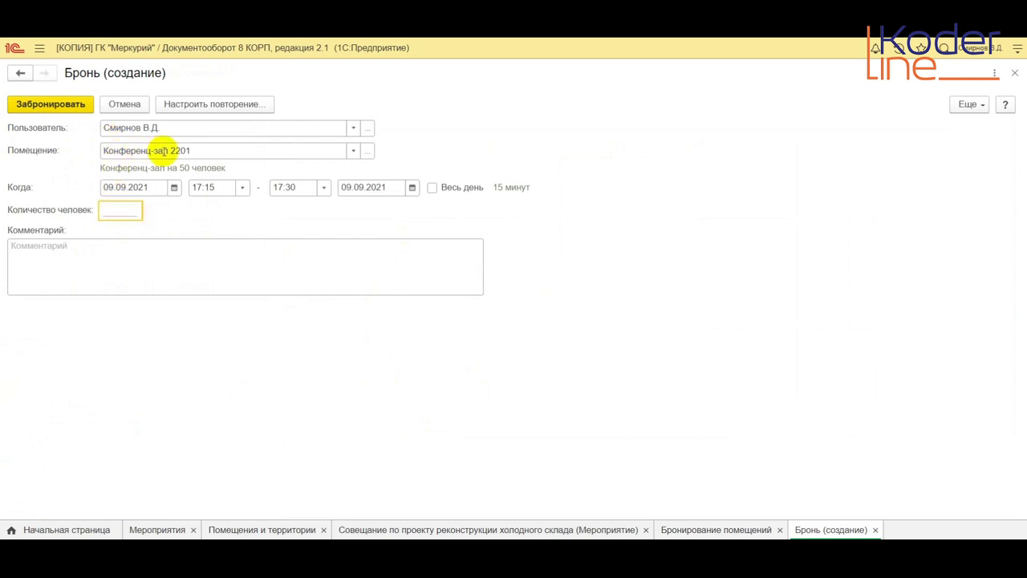
left_click(241, 187)
left_click(227, 502)
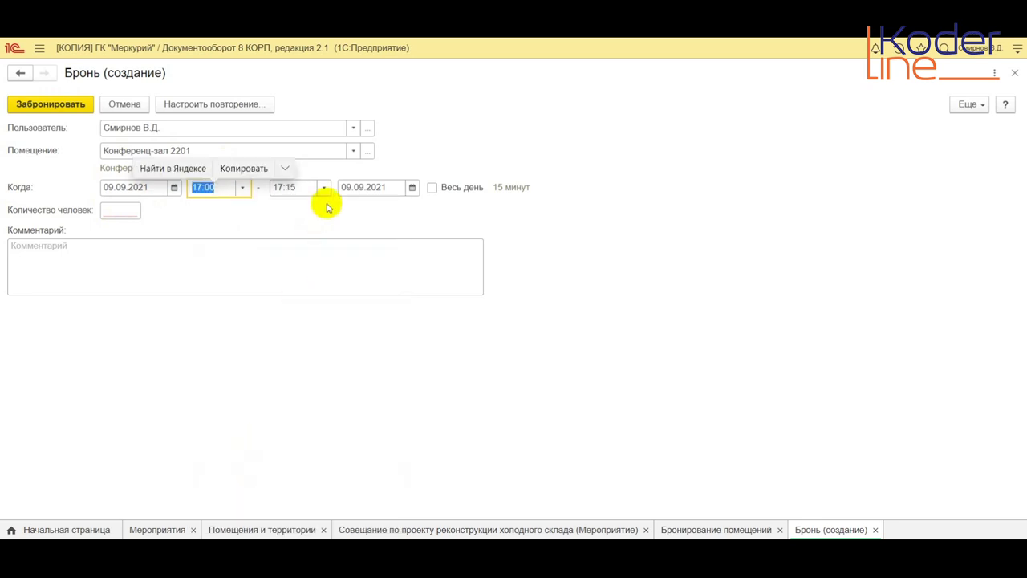
left_click(325, 187)
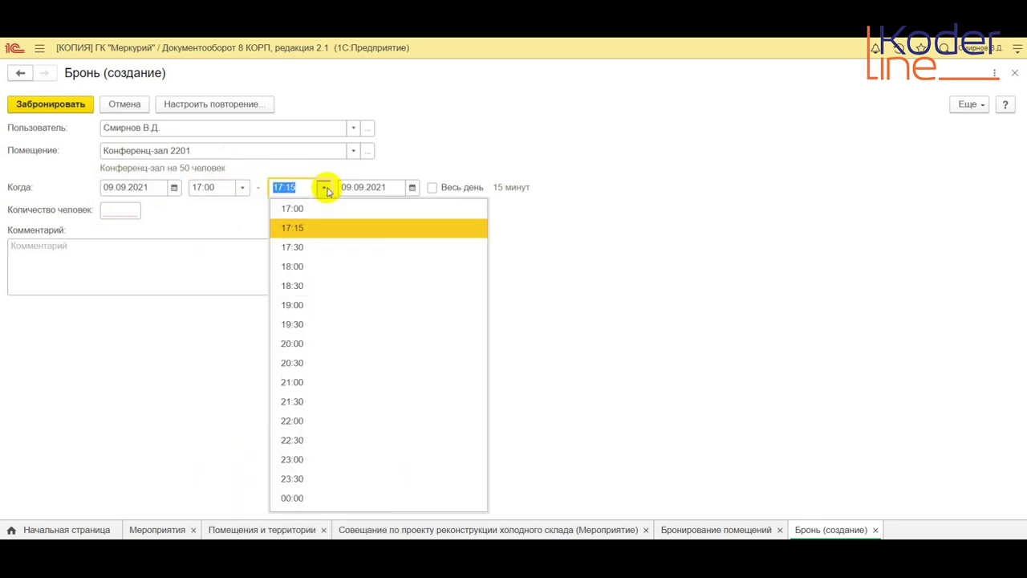
left_click(315, 343)
left_click(182, 270)
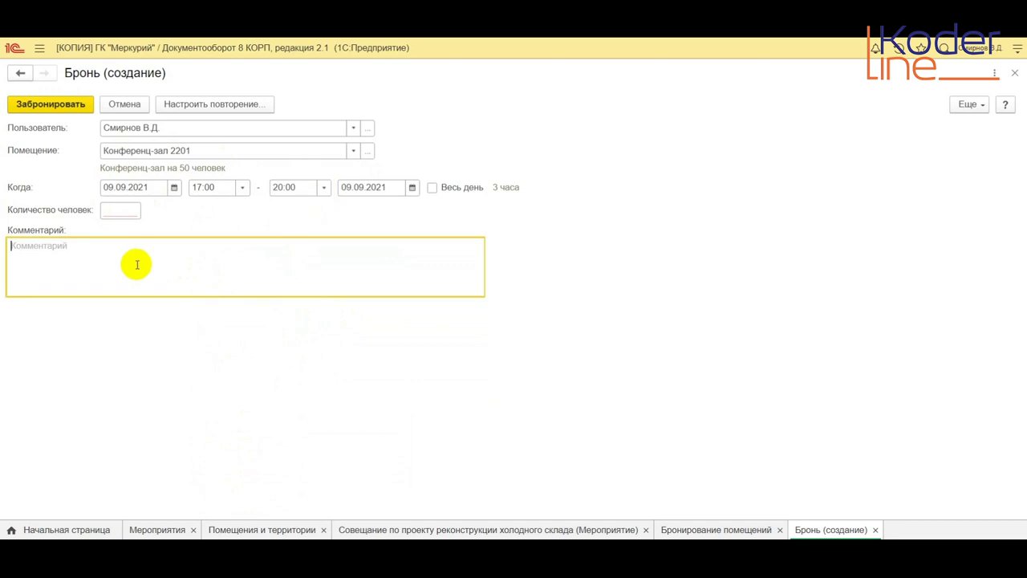
left_click(122, 210)
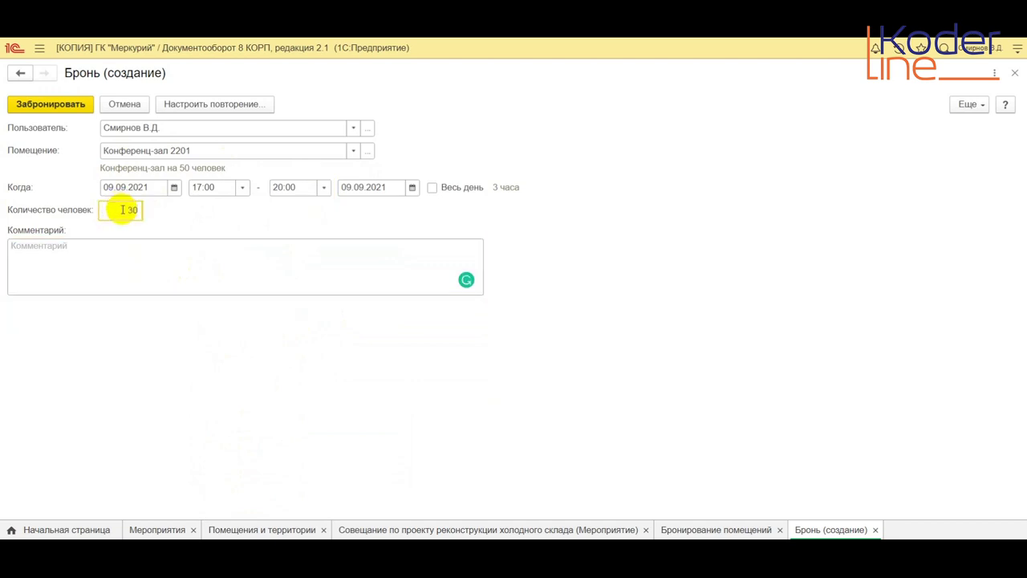
type("30")
Enter the booking comment "Совещание по итогам работы за месяц".
left_click(90, 260)
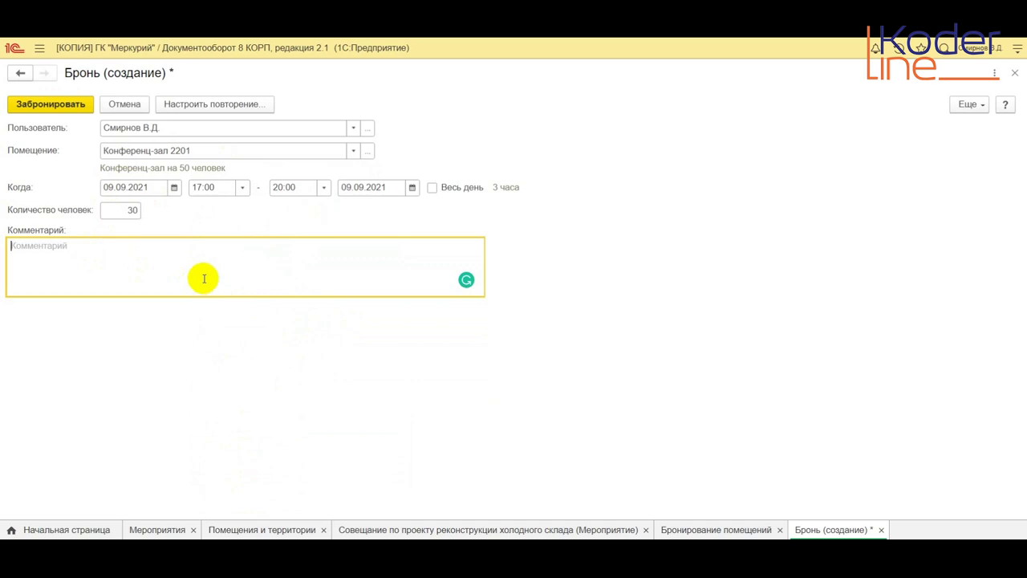
type("С")
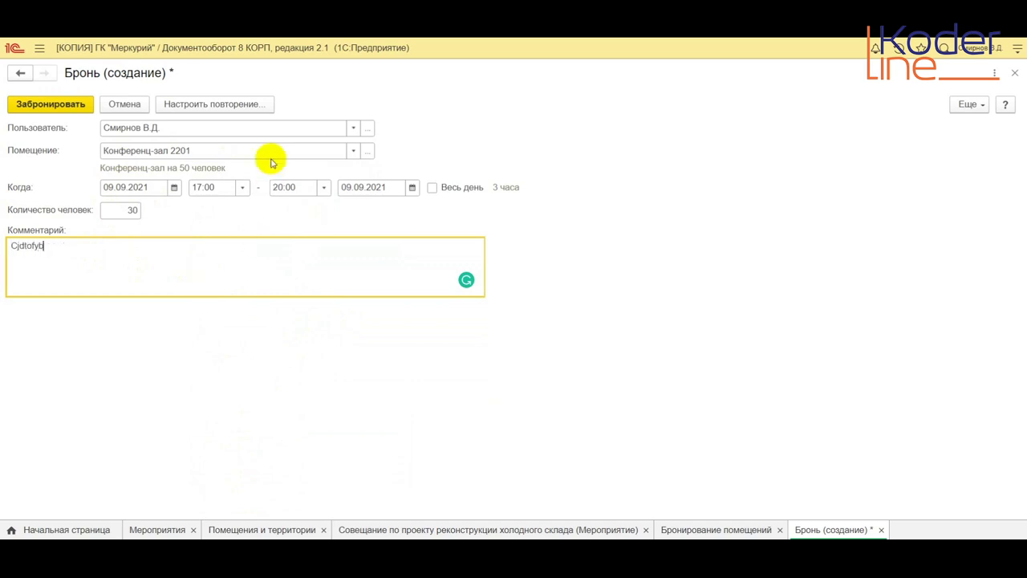
type("jdtofy")
key("BackSpace")
key("BackSpace")
key("BackSpace")
key("BackSpace")
key("BackSpace")
key("BackSpace")
key("BackSpace")
type("Cjd")
key("BackSpace")
type("С")
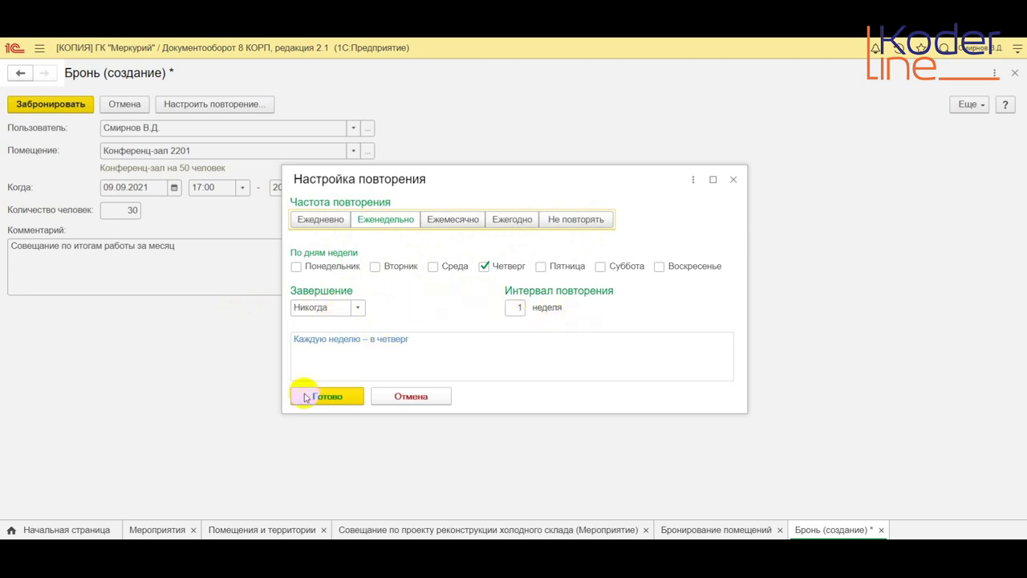
Set the booking to repeat monthly by day of the week, on the second Thursday of every month.
left_click(446, 220)
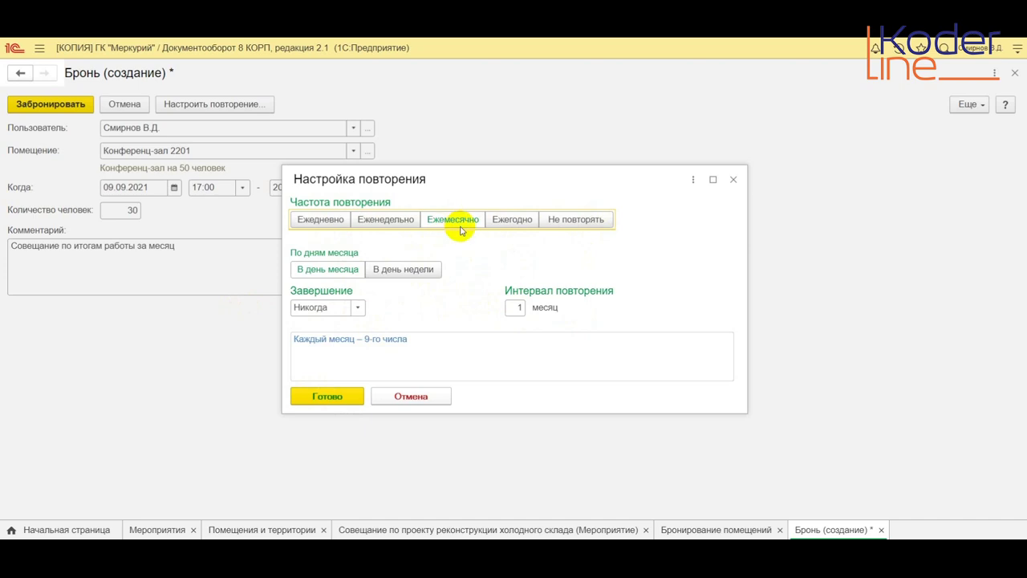
left_click(411, 267)
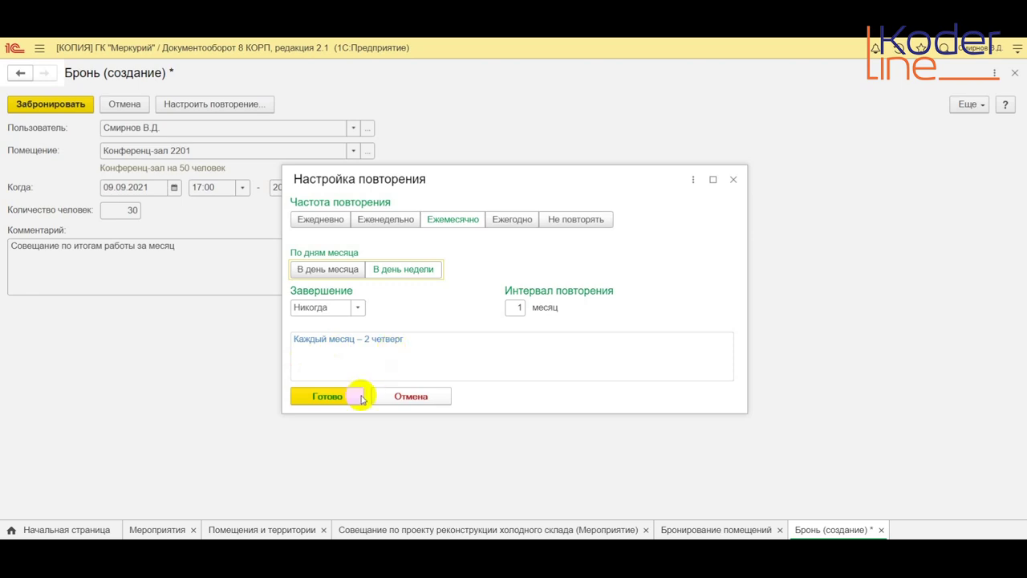
left_click(331, 394)
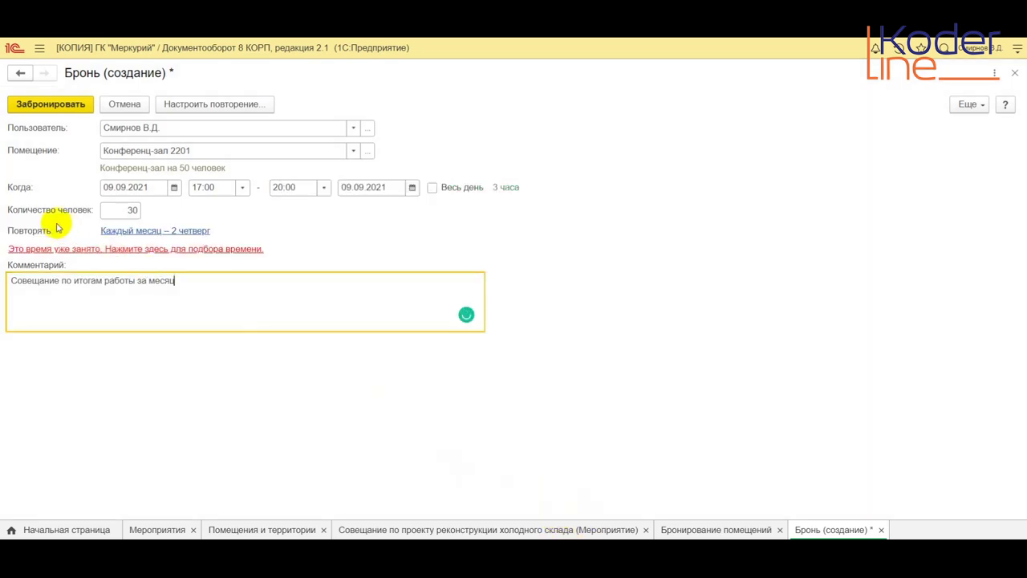
Check which existing booking conflicts with the requested time by opening the overlapping booking's card, and return to the new booking.
left_click(177, 252)
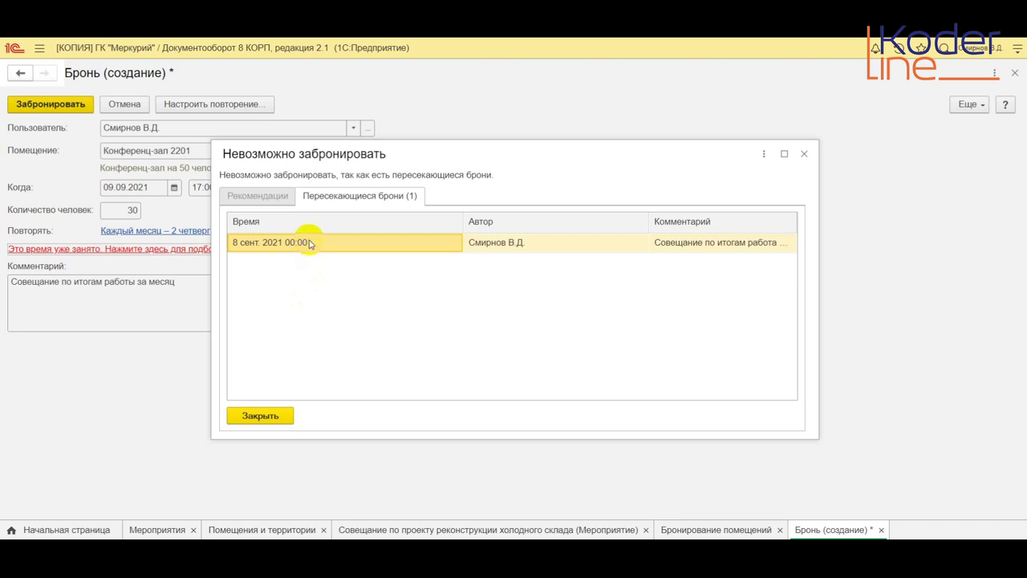
double_click(357, 254)
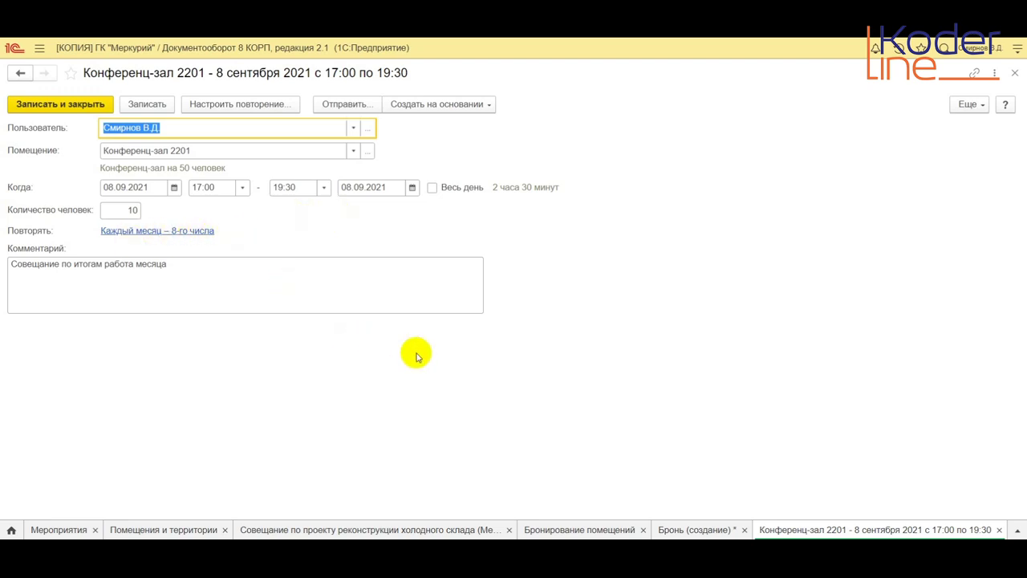
key("Escape")
key("Escape")
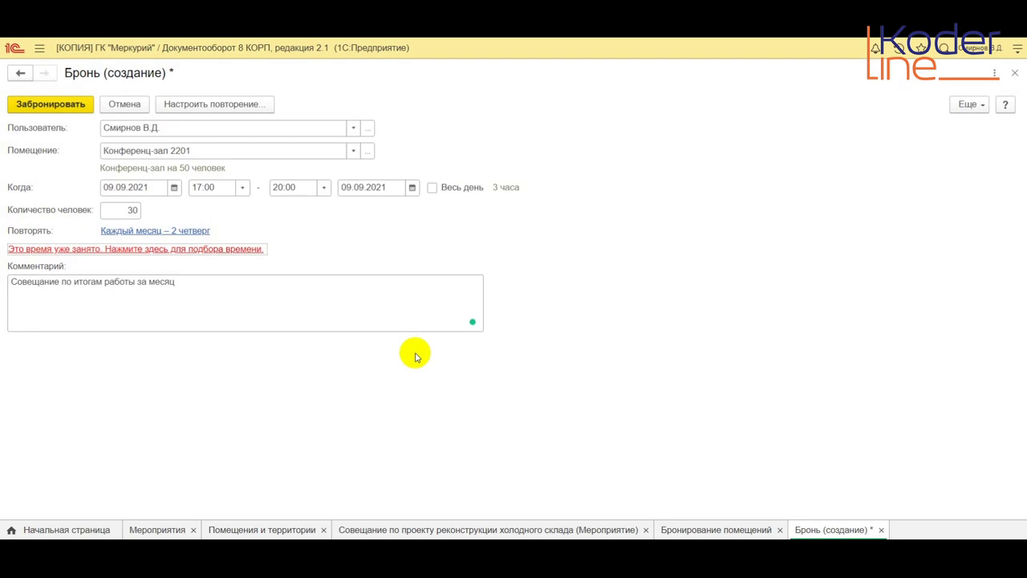
Set the new booking of Конференц-зал 2201 to not repeat ("Не повторять").
left_click(174, 187)
key("Escape")
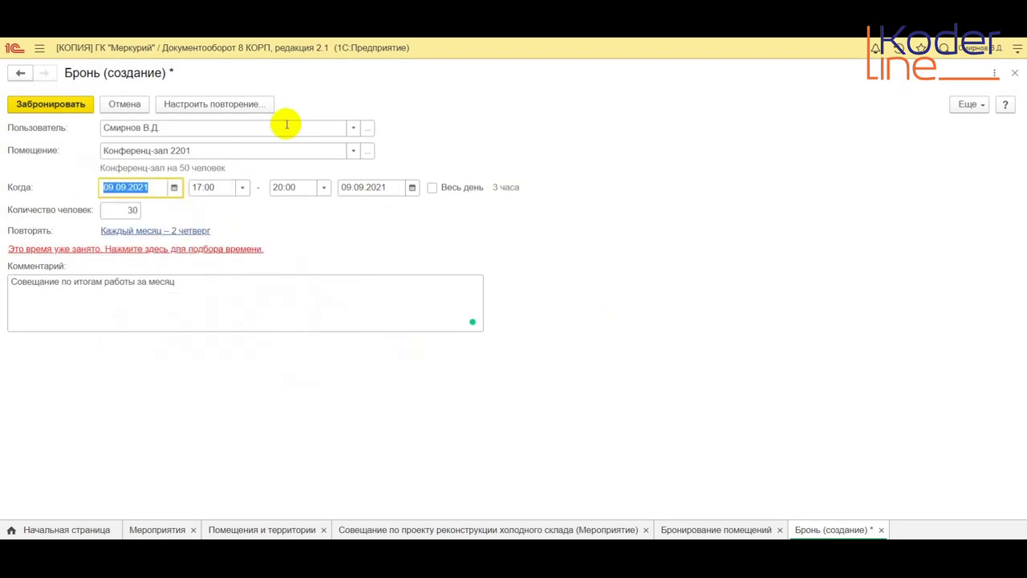
left_click(259, 103)
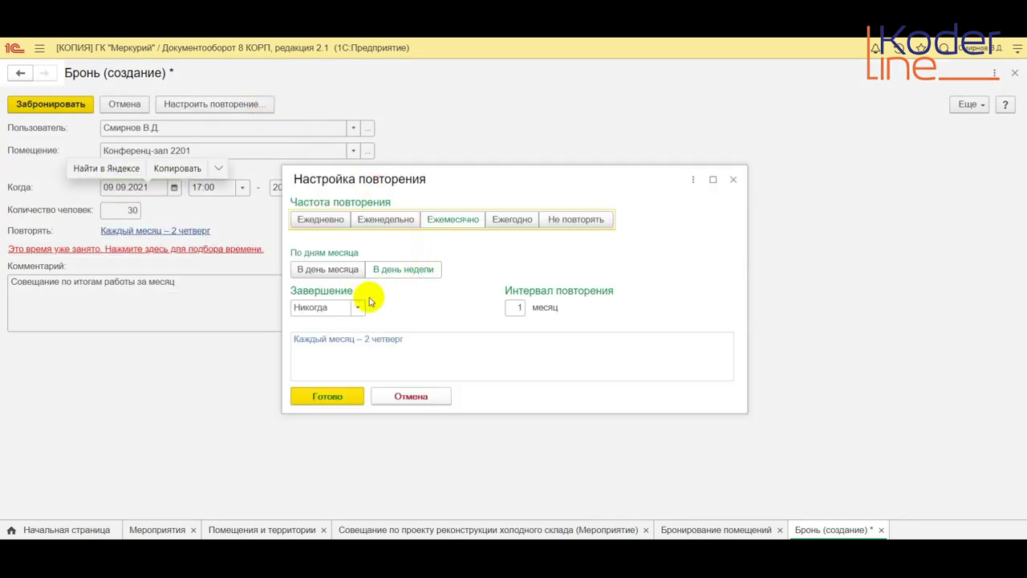
left_click(324, 219)
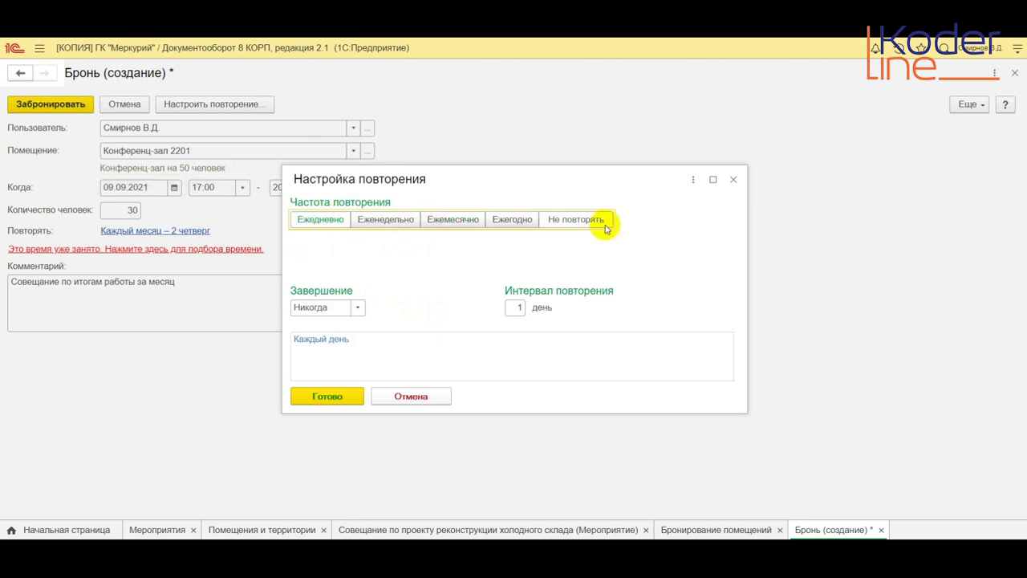
left_click(571, 219)
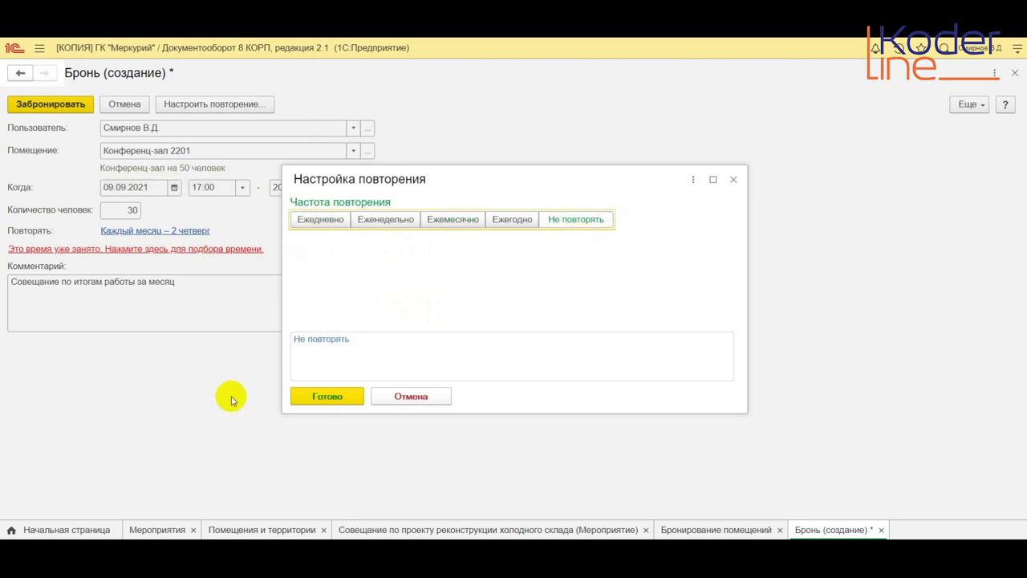
left_click(331, 395)
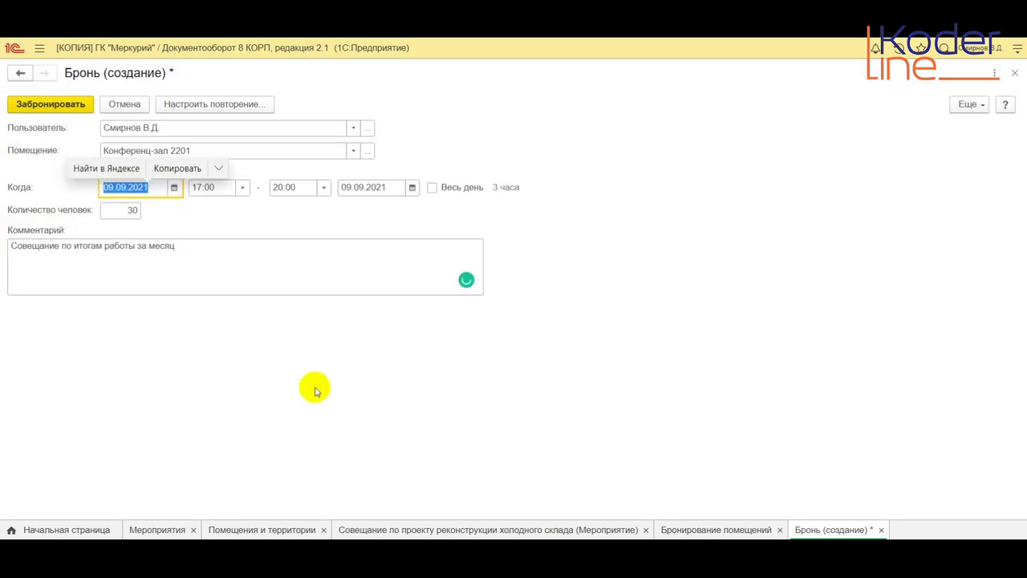
Move the booking to 10.09.2021 and reserve the room.
left_click(173, 188)
left_click(287, 281)
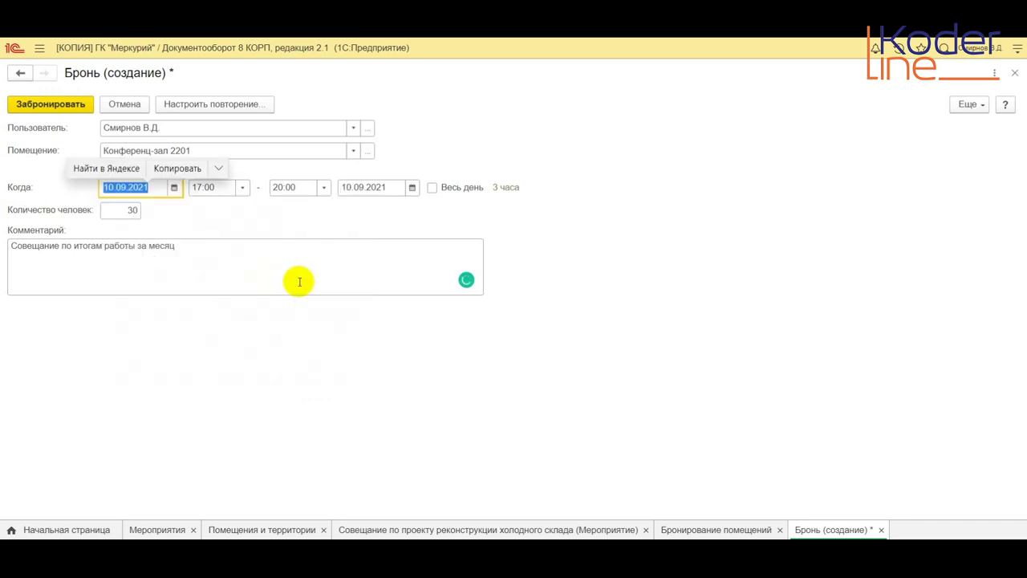
left_click(71, 104)
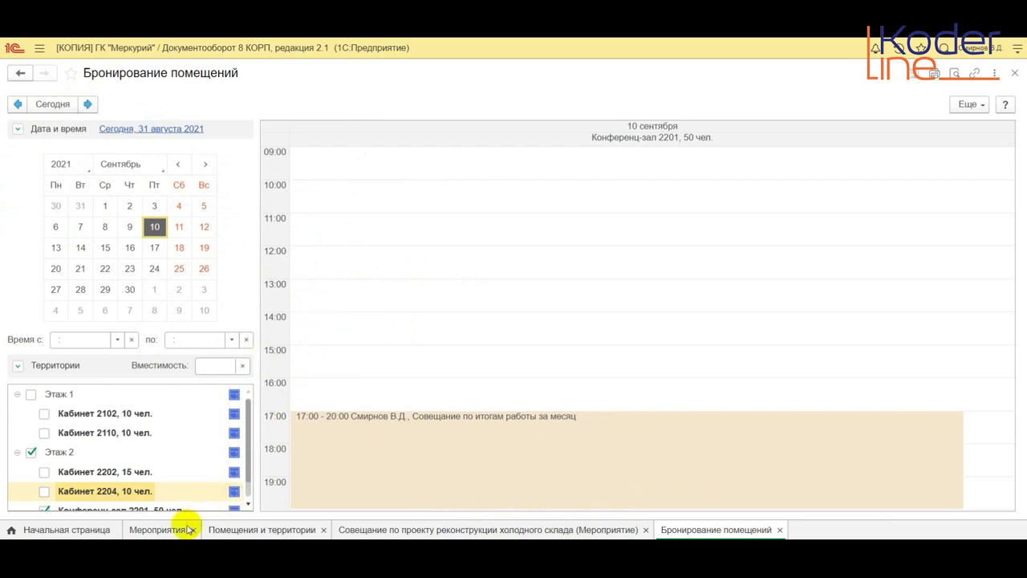
Open the event "Совещание по проекту реконструкции холодного склада" from the list of all events and review its participants and main details.
left_click(43, 56)
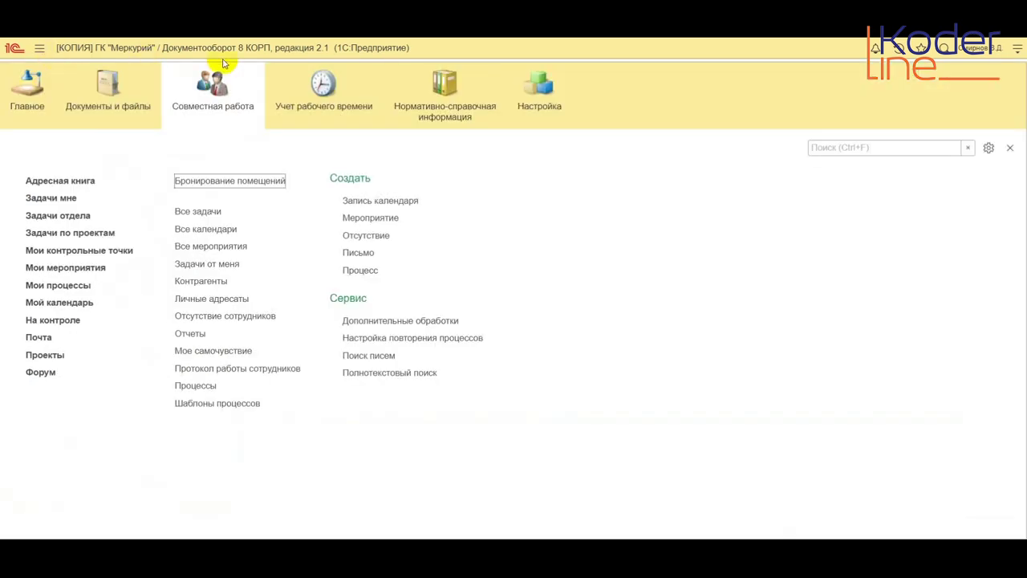
left_click(211, 246)
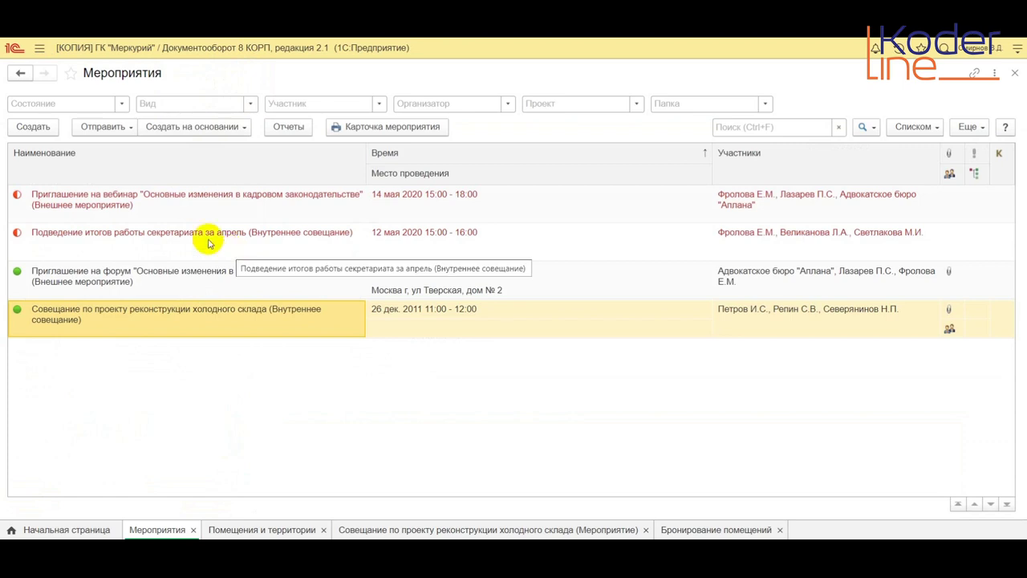
double_click(249, 312)
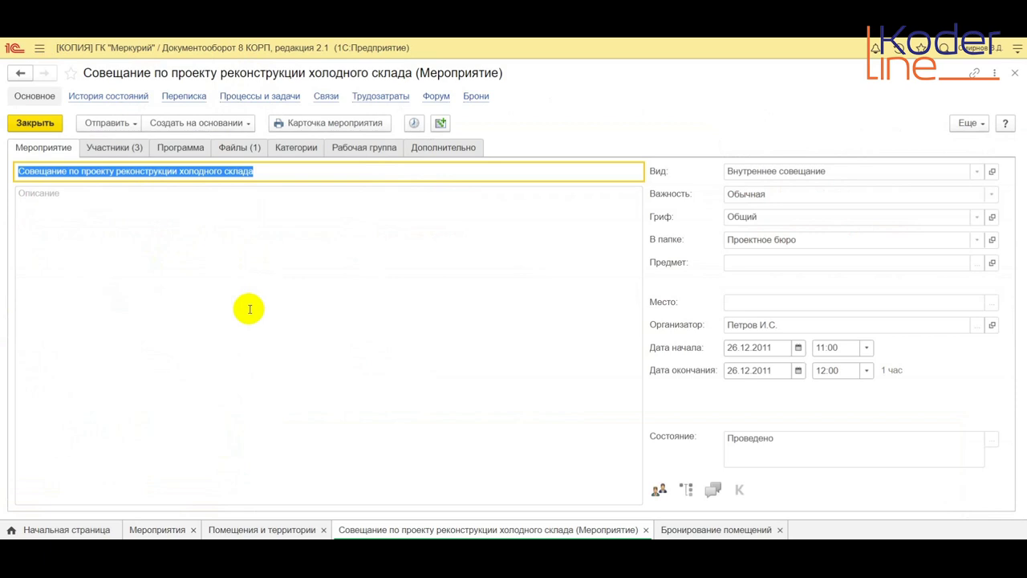
left_click(112, 151)
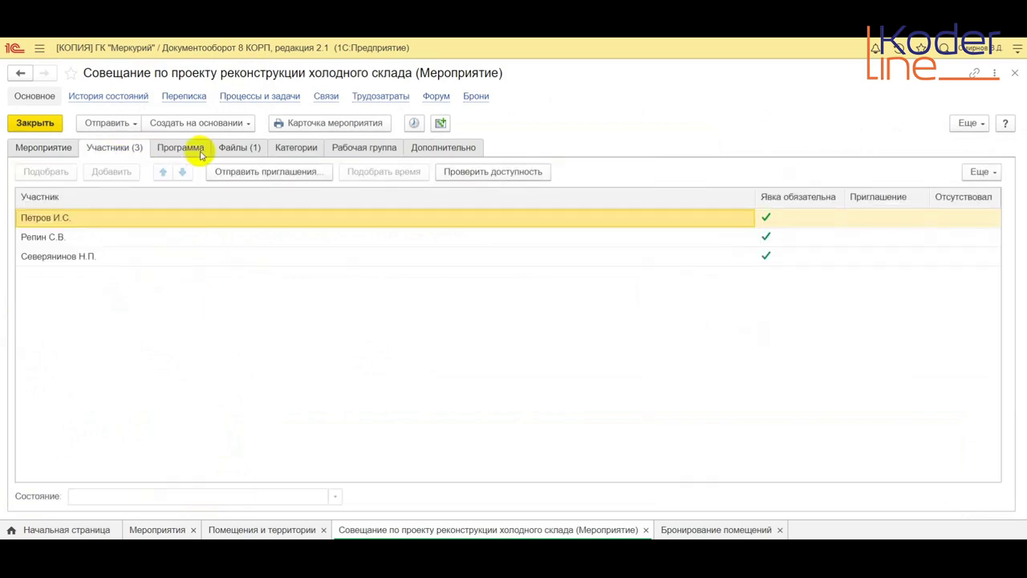
left_click(251, 147)
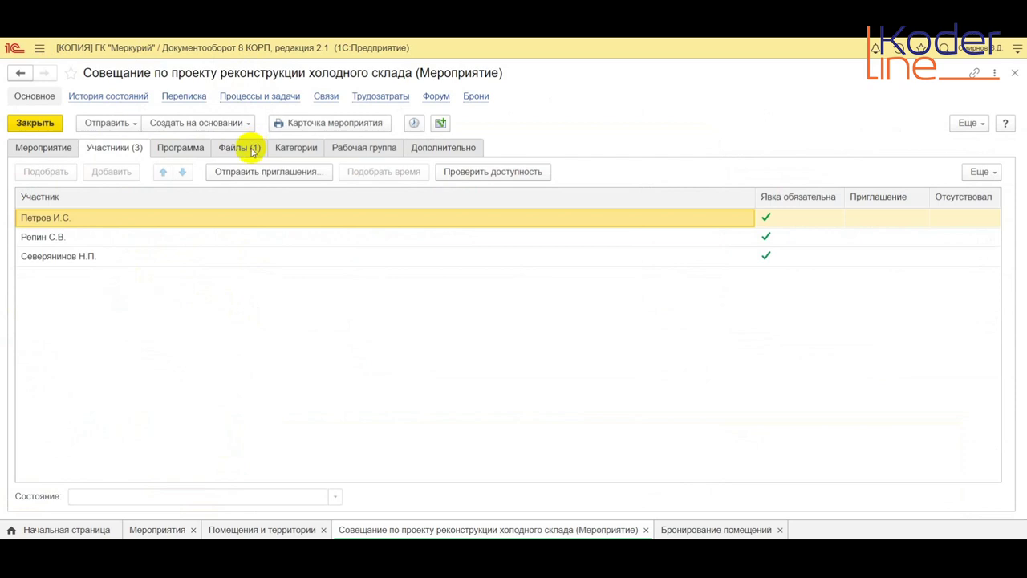
left_click(43, 148)
Create a room booking based on the event and choose Кабинет 2204 as the room.
left_click(238, 124)
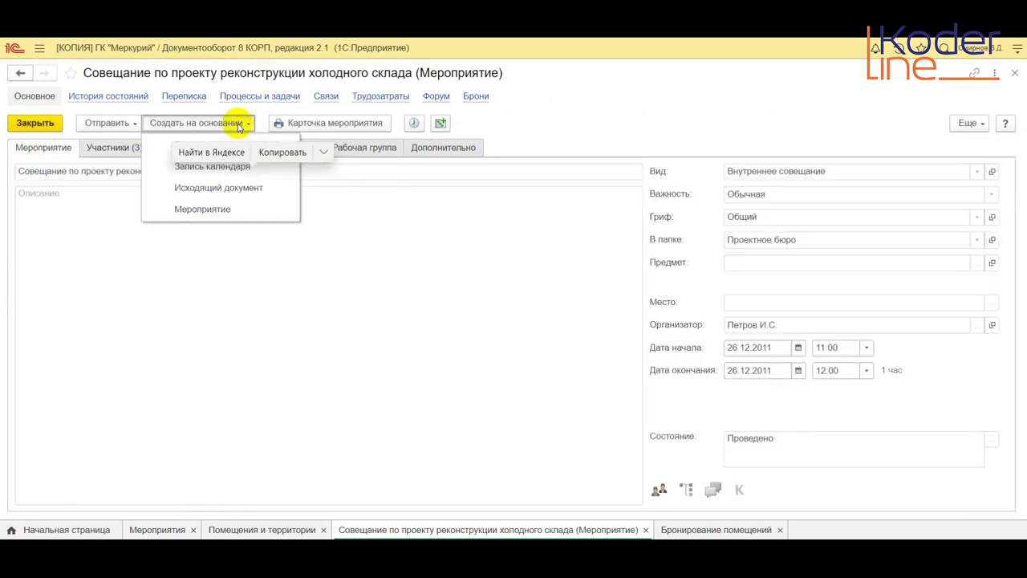
left_click(177, 144)
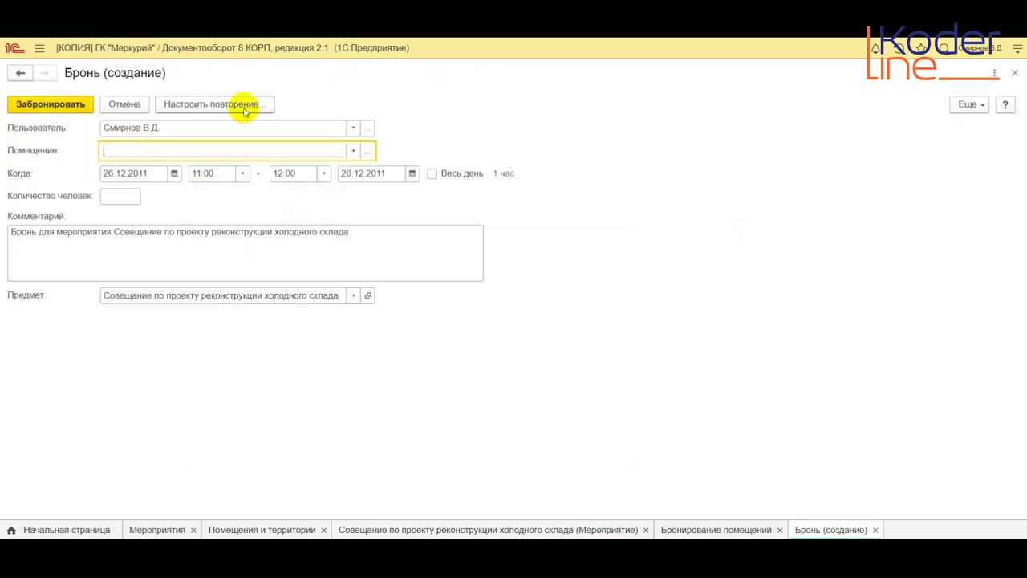
left_click(353, 150)
left_click(183, 191)
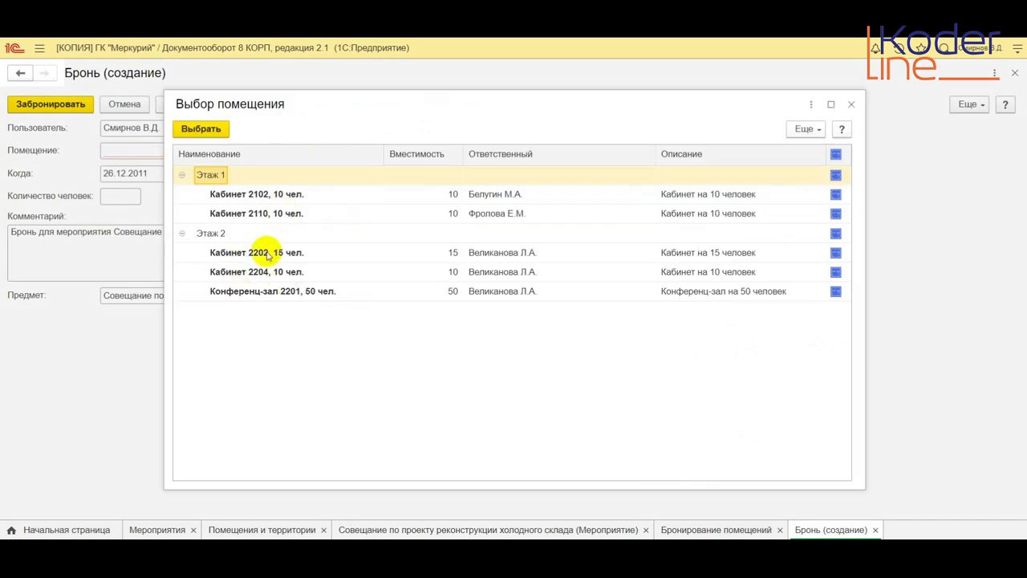
left_click(268, 274)
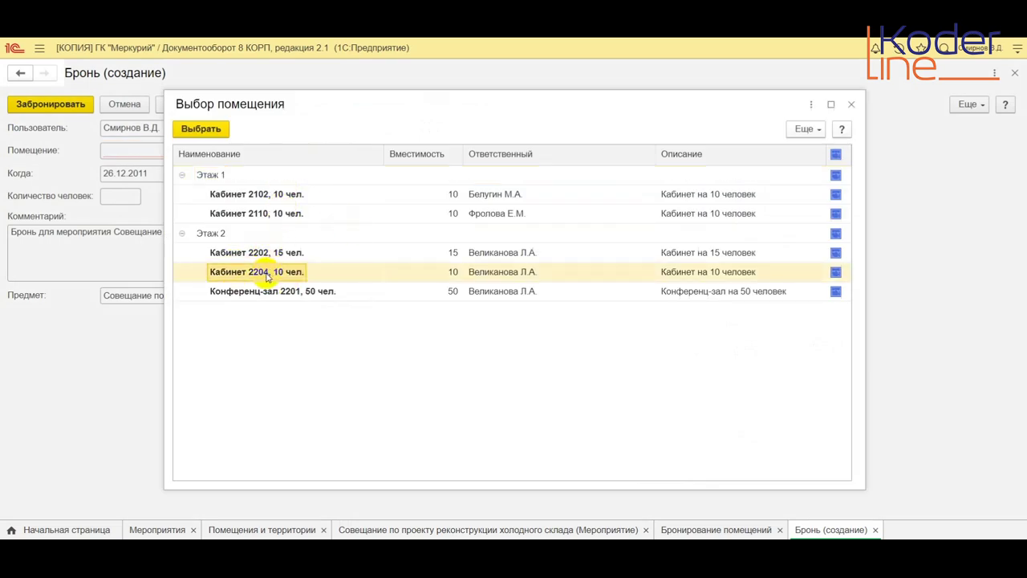
left_click(202, 130)
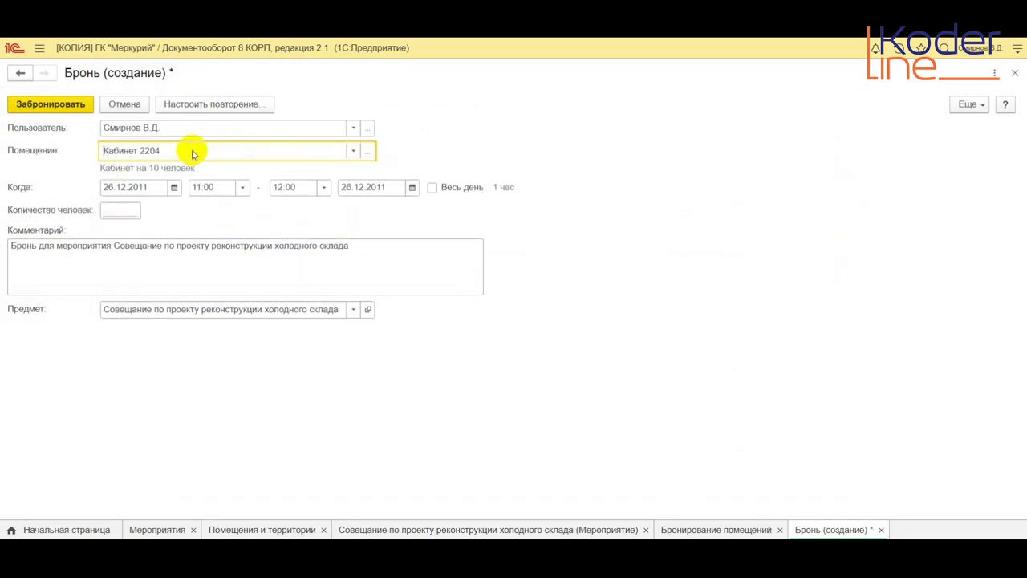
Set the event booking's date to 01.09.2021, keeping the time from 11:00 to 12:00.
left_click(174, 188)
left_click(141, 365)
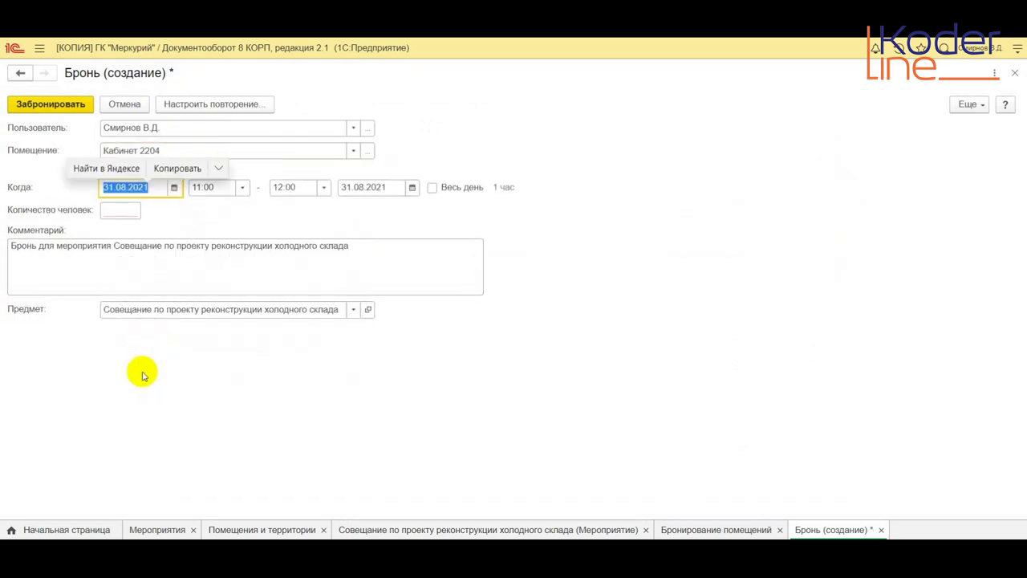
left_click(242, 188)
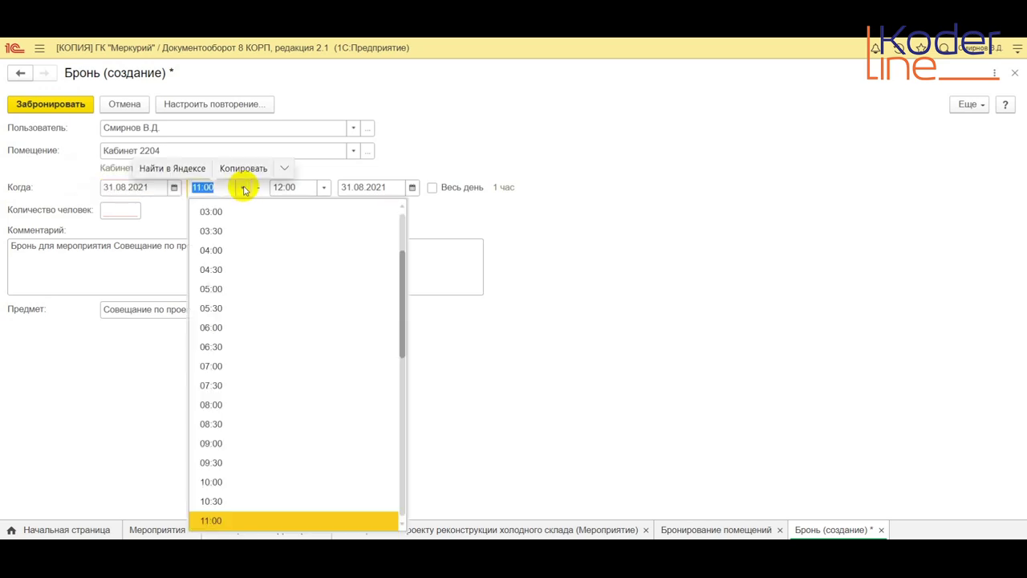
left_click(176, 189)
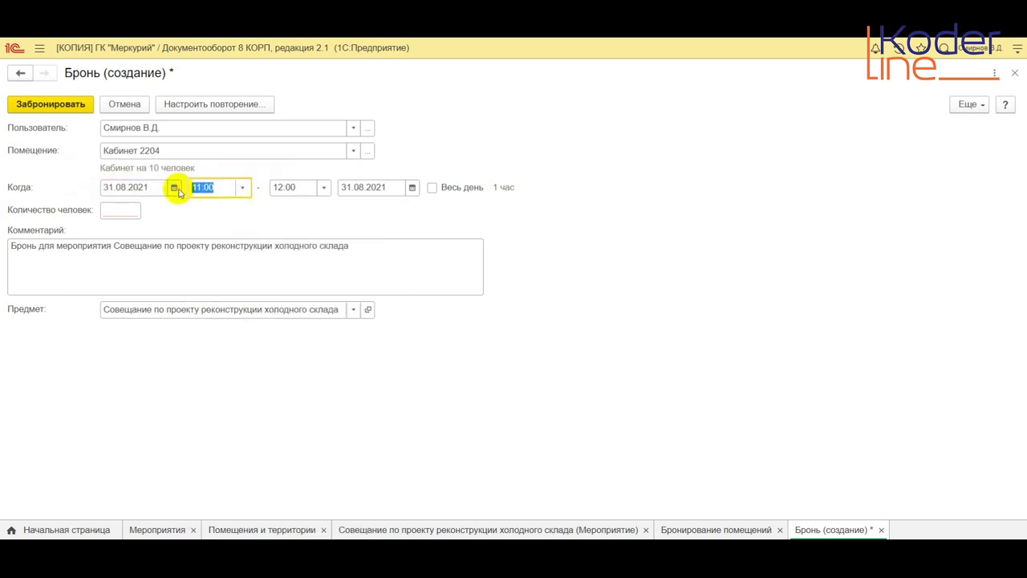
left_click(176, 189)
left_click(240, 364)
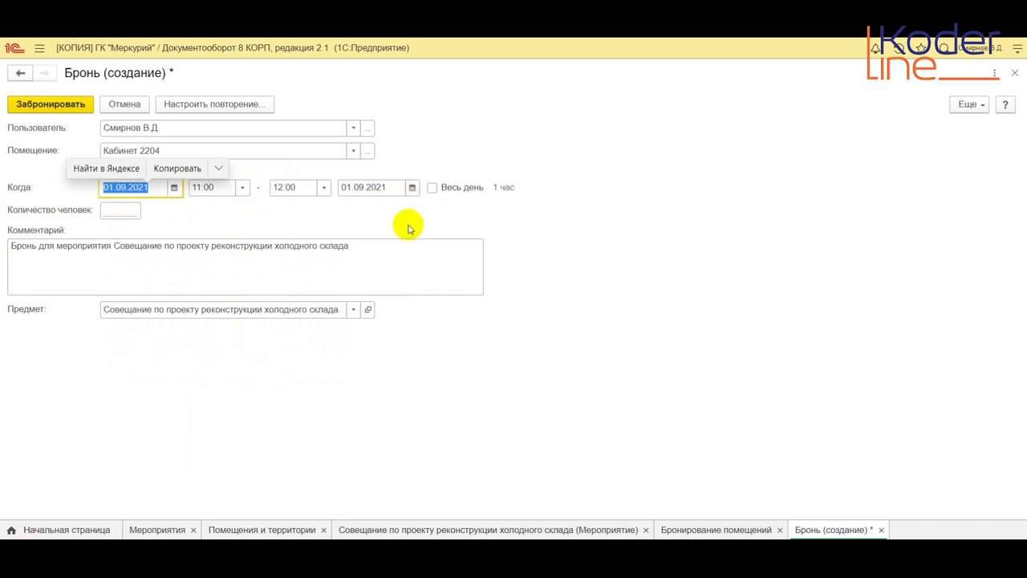
Set the number of people to 5, keep the prefilled comment, and reserve the room for the event.
left_click(104, 208)
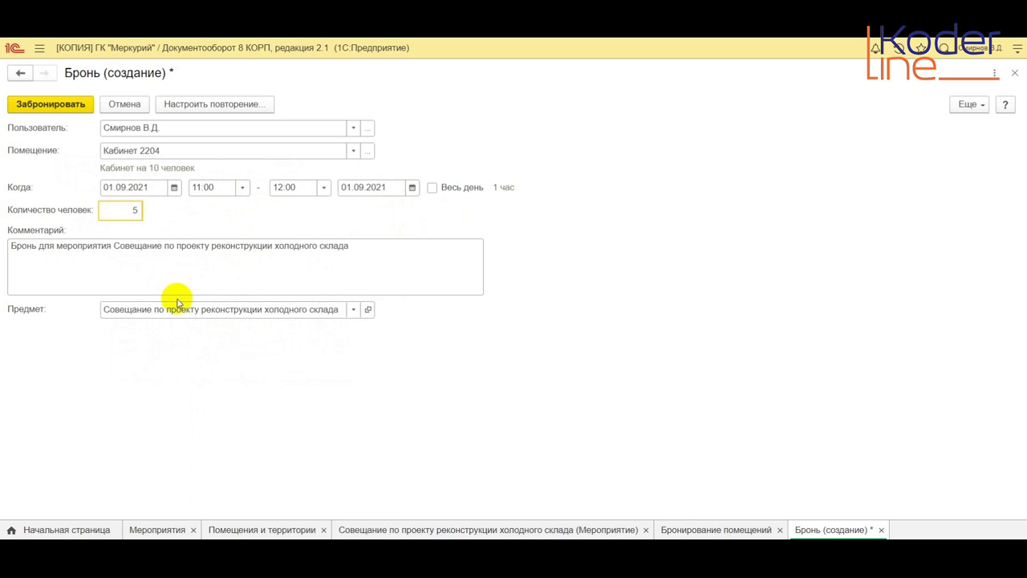
left_click_drag(16, 247, 428, 245)
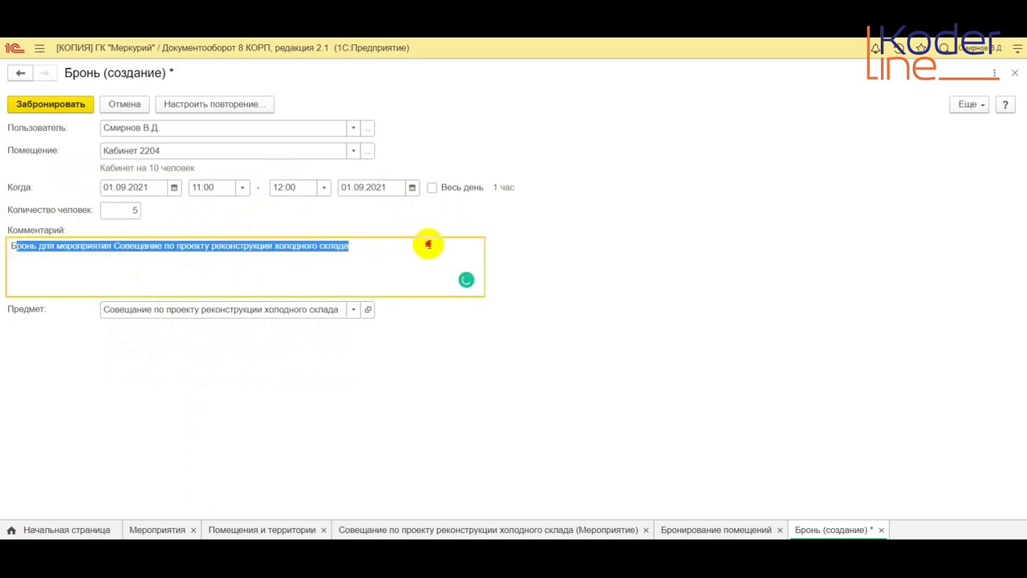
left_click(240, 266)
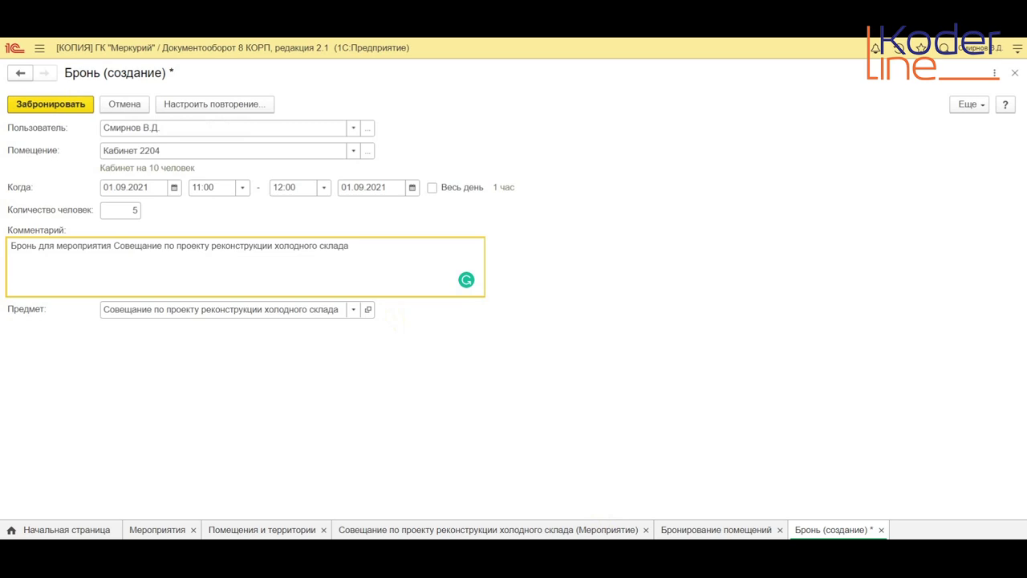
key("ctrl+Return")
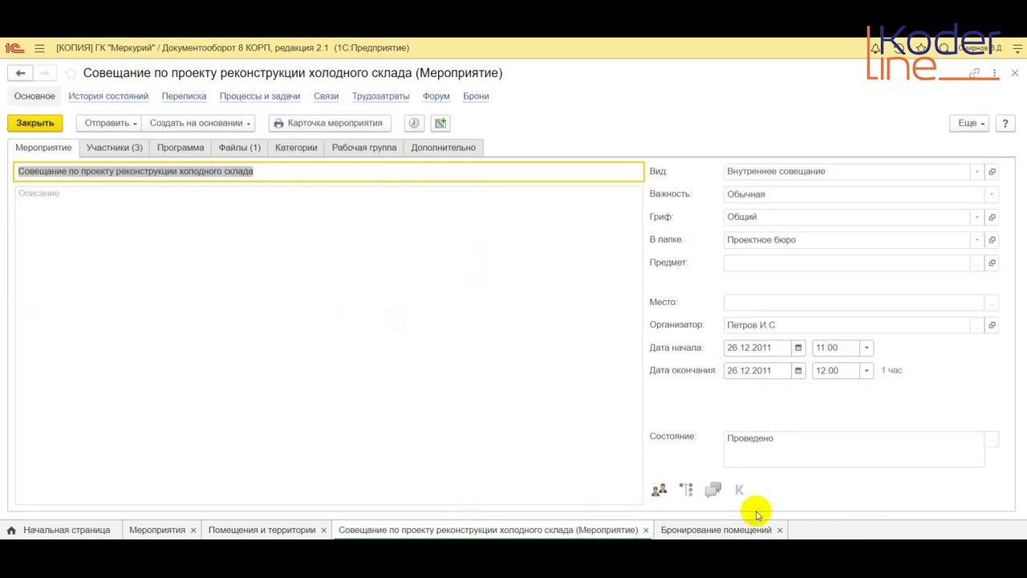
Check the room booking schedule of Кабинет 2204 for 1 September 2021.
left_click(741, 531)
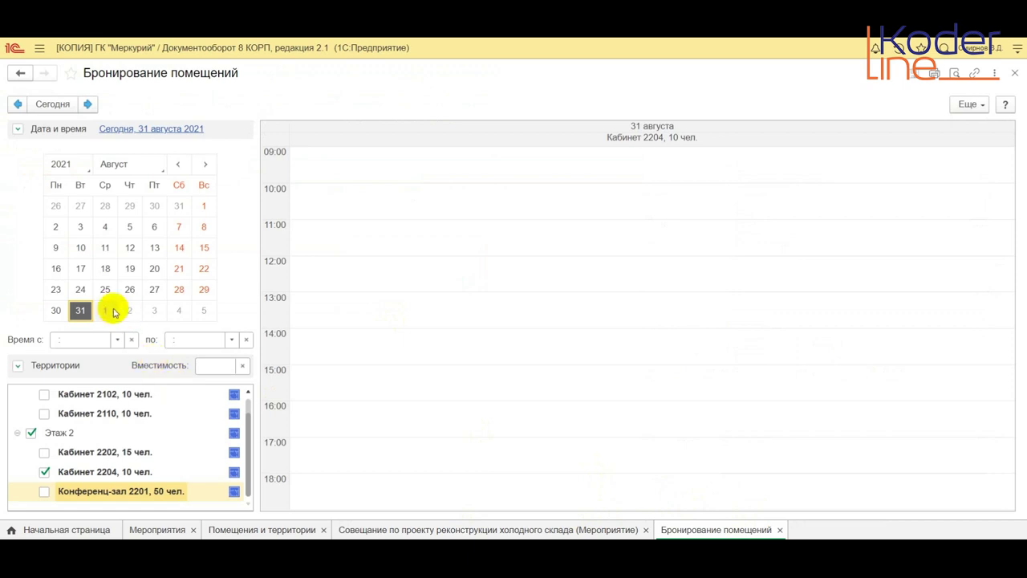
left_click(101, 478)
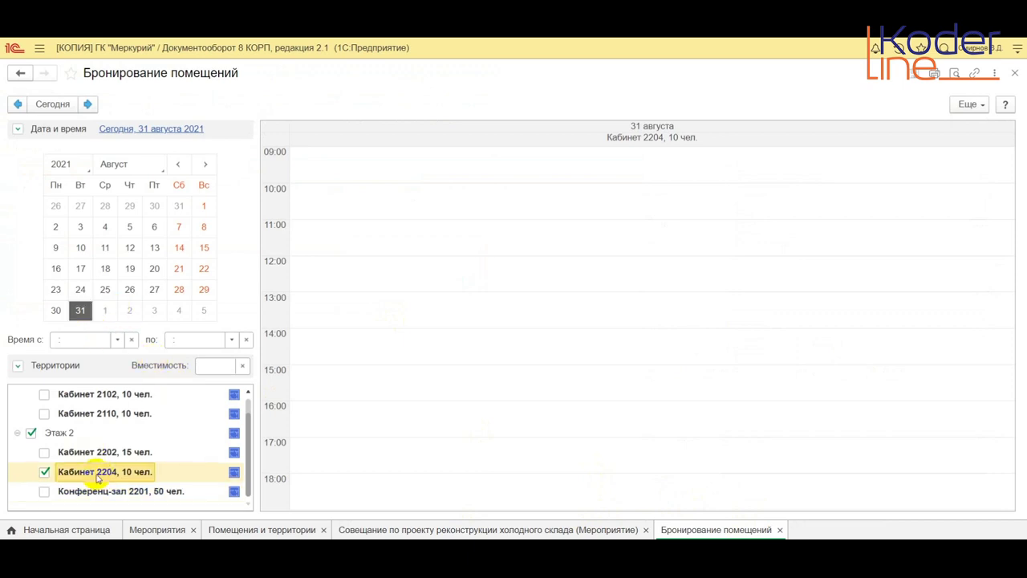
left_click(105, 311)
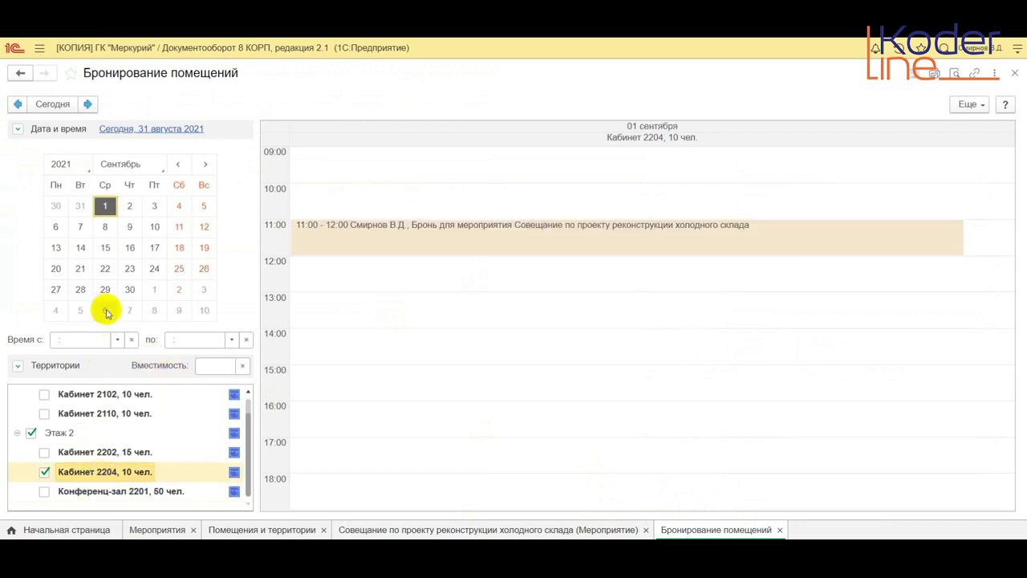